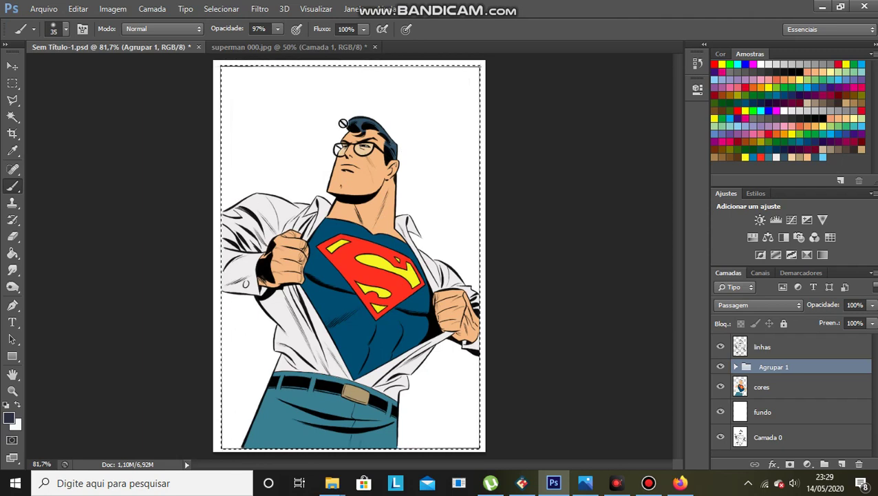
Fill the selected area of the fundo layer with the dark blue foreground colour using the Paint Bucket and clear the selection.
click(12, 84)
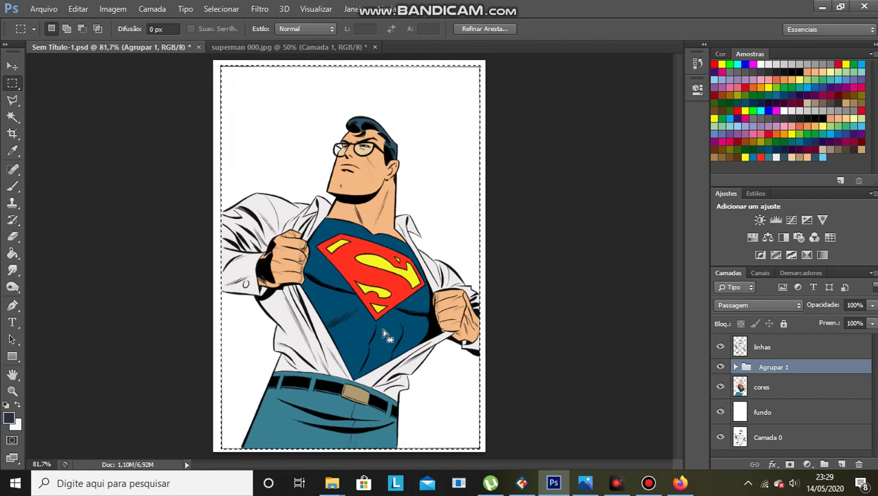
click(785, 414)
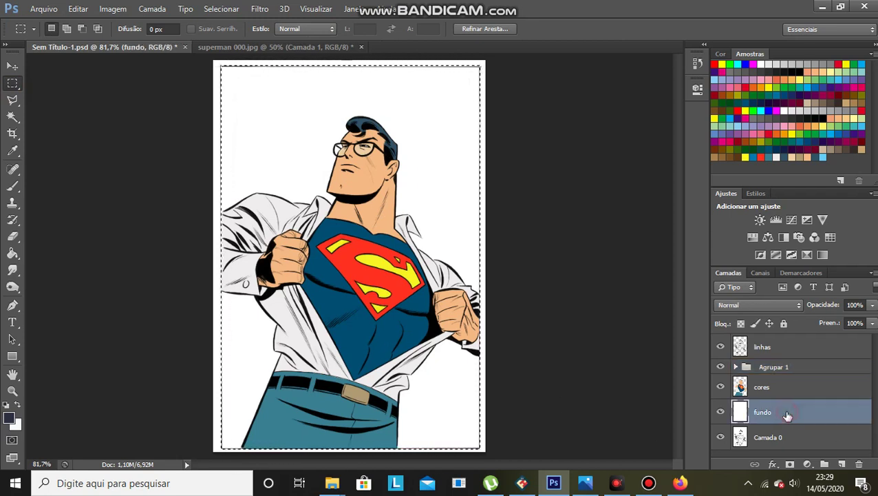
click(12, 253)
click(268, 172)
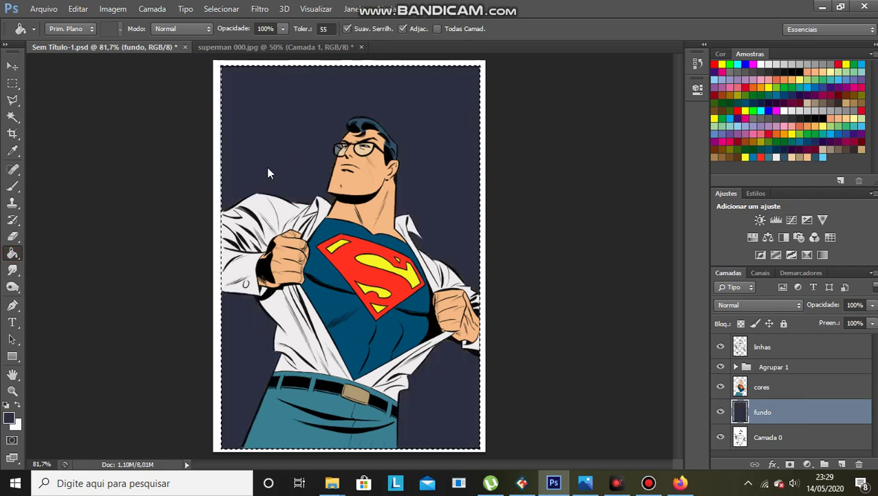
click(12, 84)
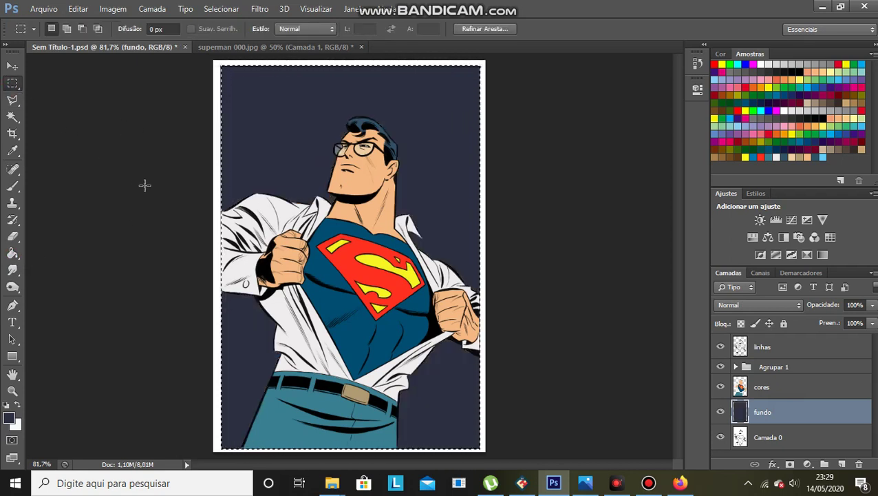
click(144, 186)
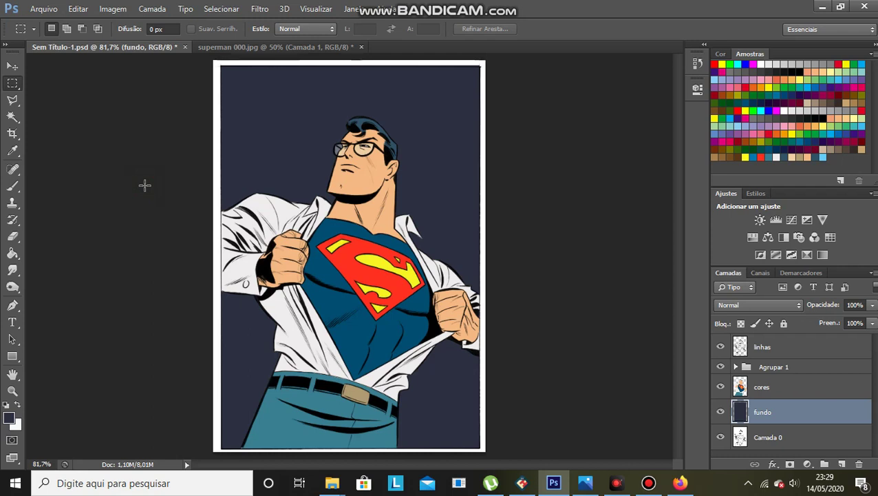
click(13, 100)
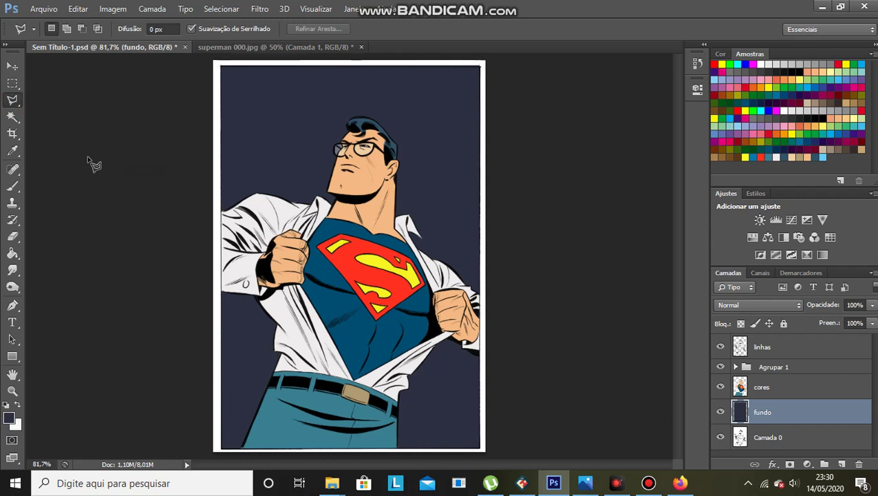
click(13, 84)
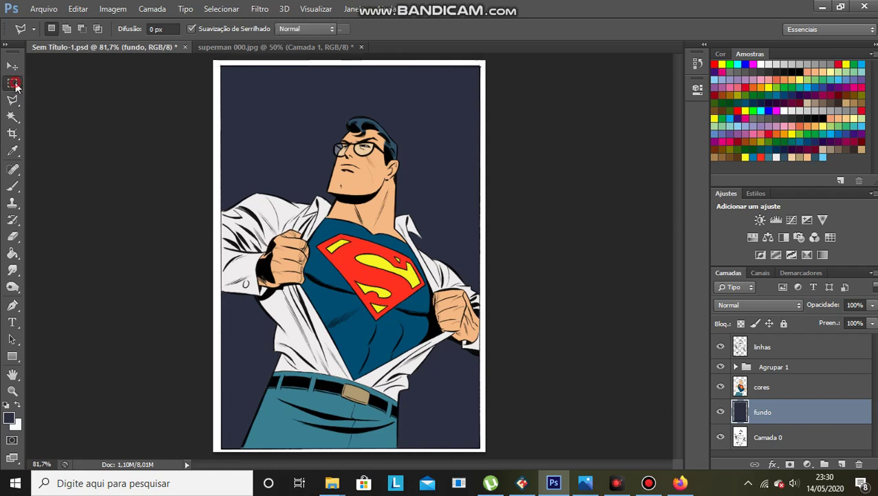
click(14, 101)
click(13, 86)
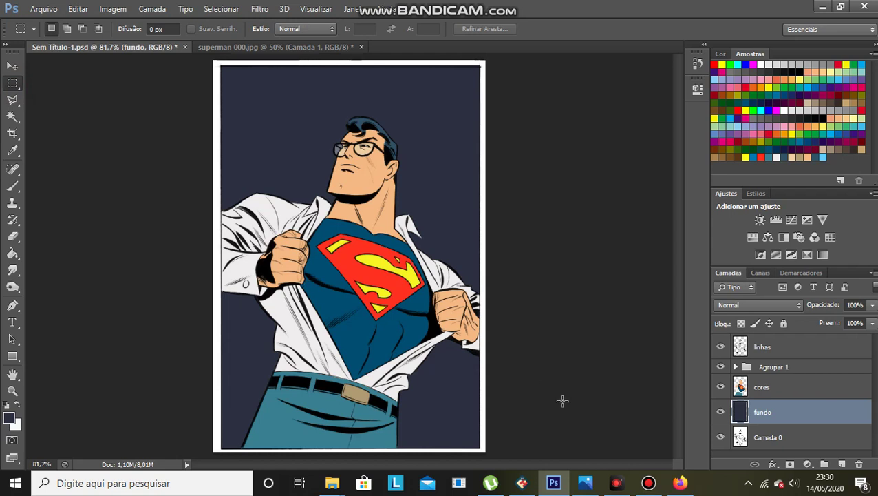
Create a new layer directly above the cores layer and name it sombra1.
click(773, 387)
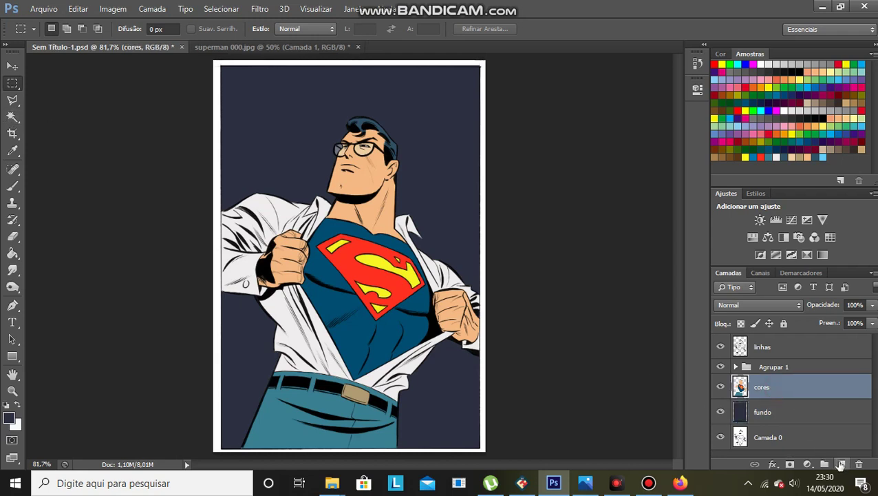
click(840, 464)
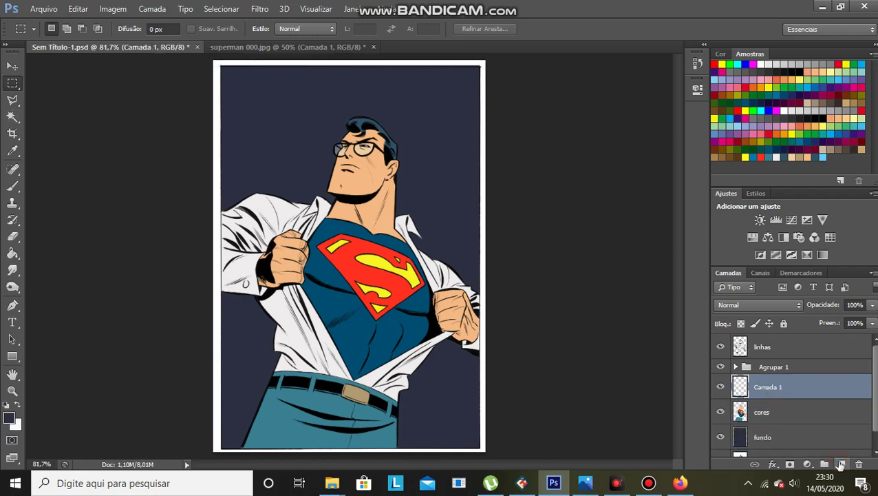
double_click(785, 387)
text(sombra1)
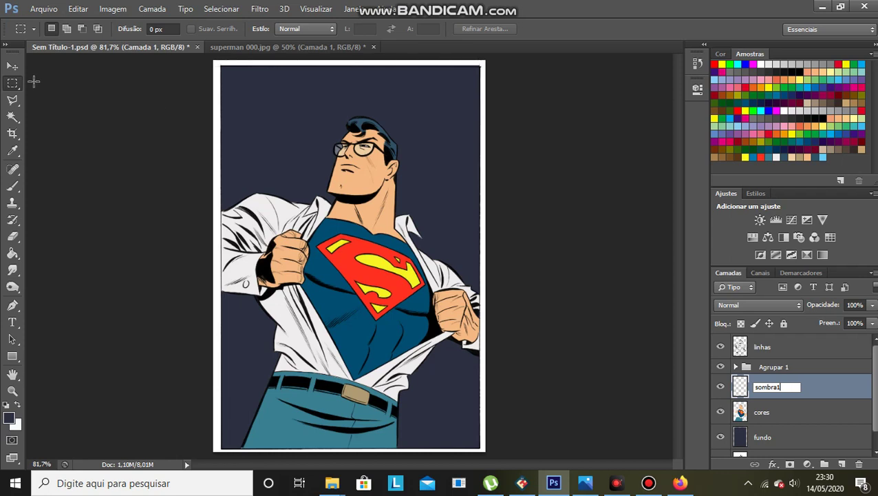
key(Return)
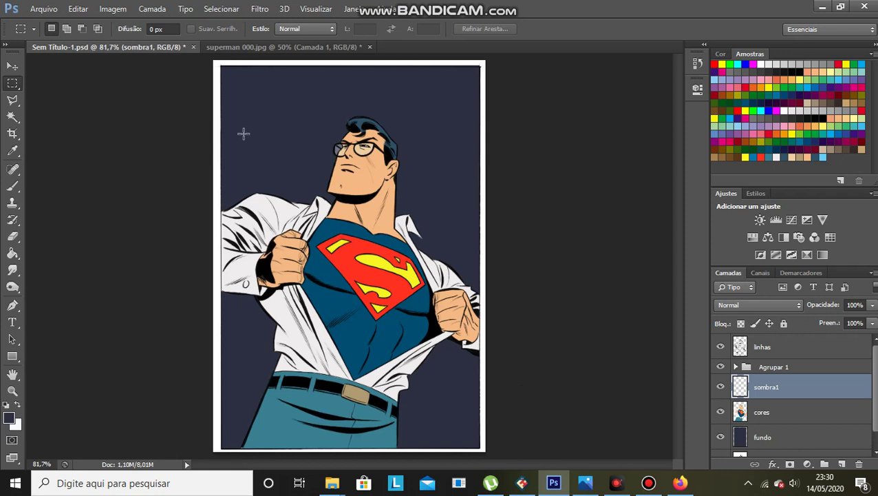
Outline the shaded side of the head and neck with the Polygonal Lasso, following the hair, glasses lens, nose, mouth, chin and collar.
click(12, 101)
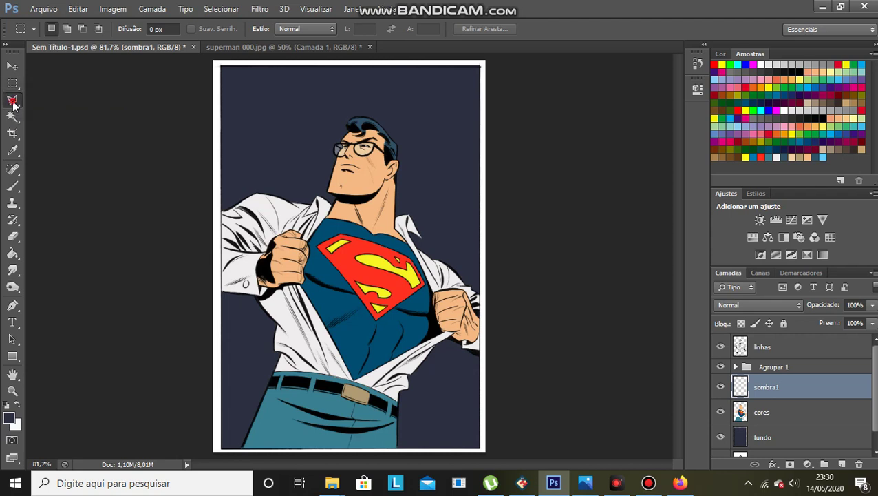
click(11, 395)
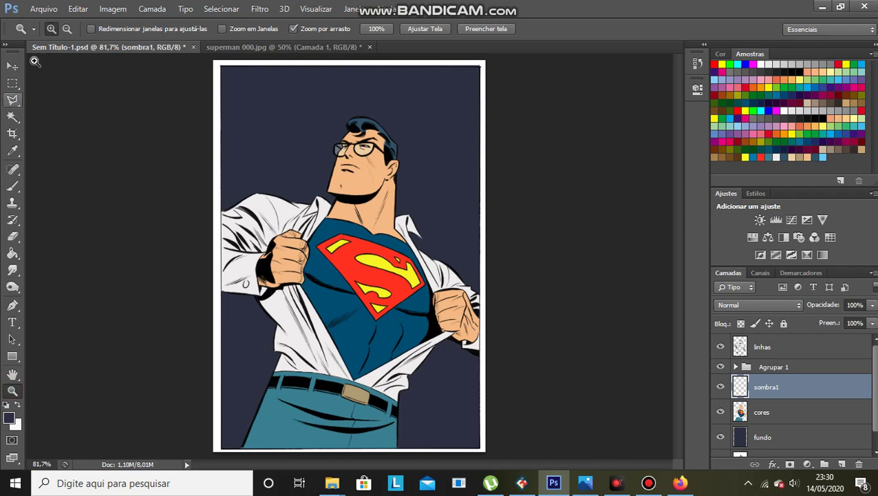
drag(375, 173, 433, 174)
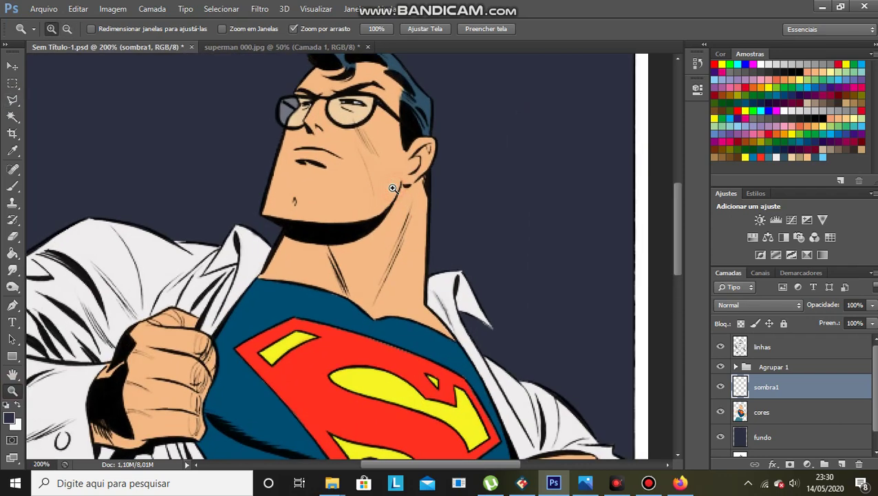
click(13, 100)
right_click(19, 102)
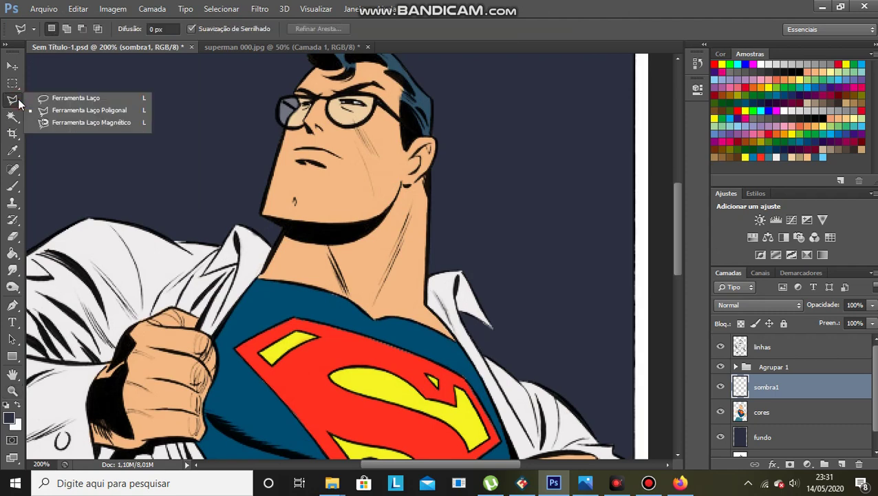
click(63, 111)
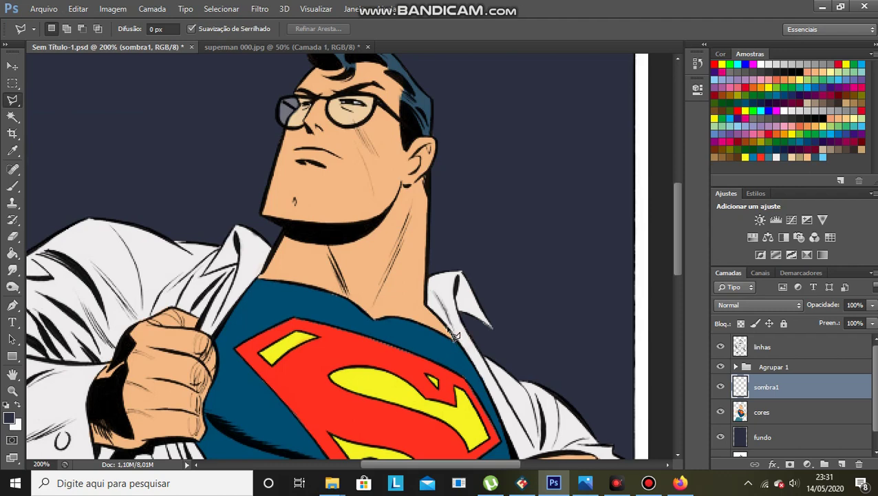
click(424, 304)
click(431, 136)
click(431, 98)
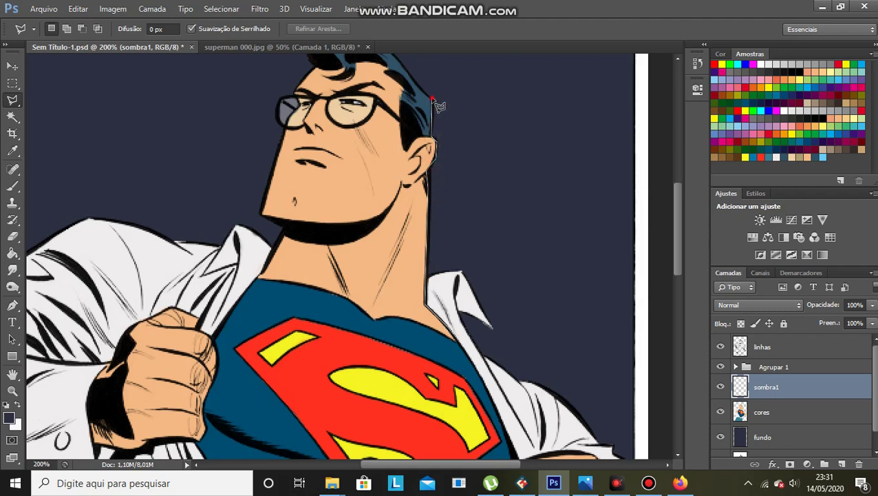
click(395, 55)
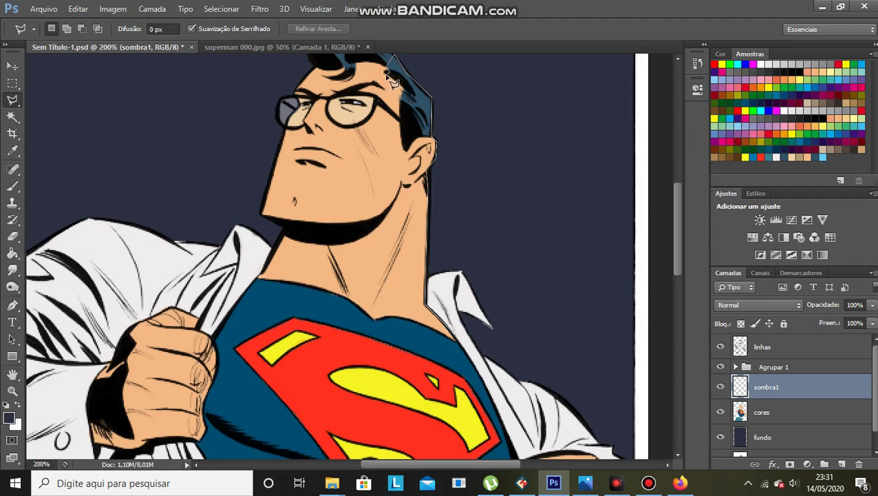
click(354, 88)
click(359, 128)
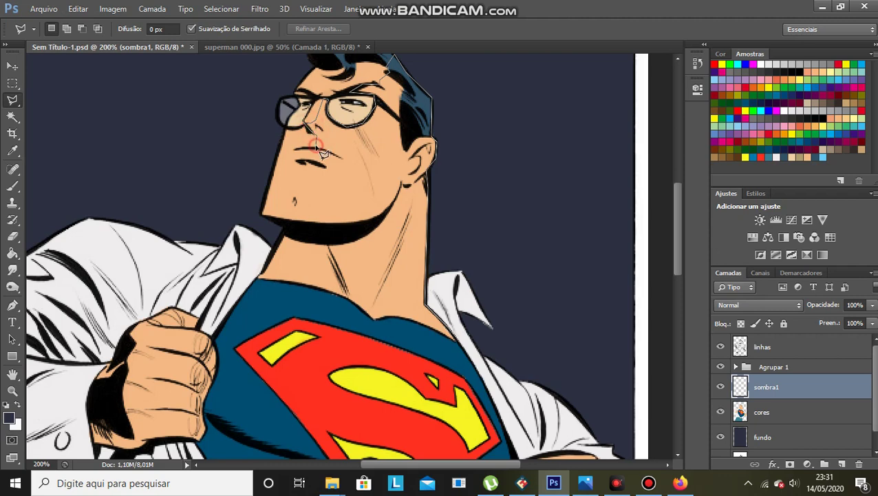
click(316, 148)
click(298, 194)
click(293, 221)
click(294, 254)
click(324, 262)
click(361, 310)
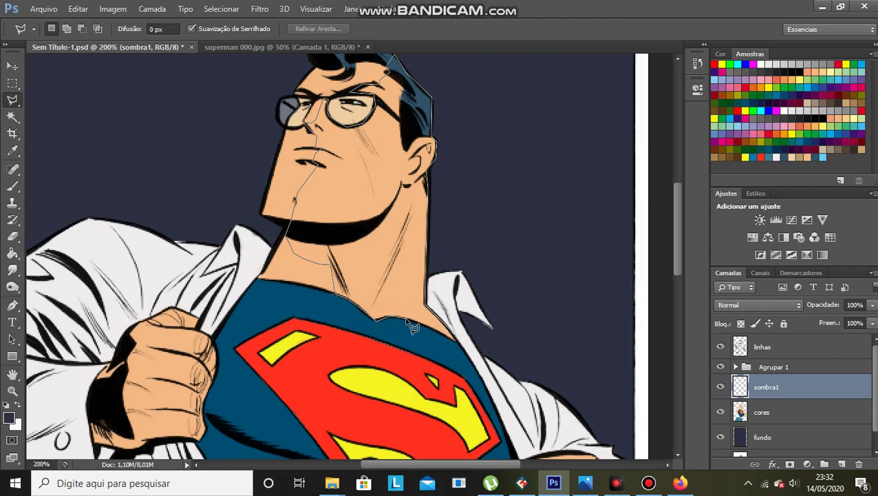
click(427, 308)
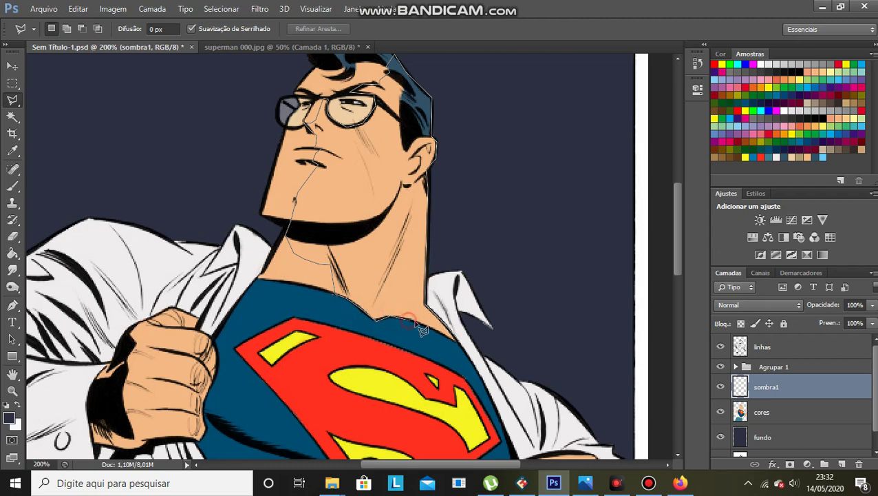
click(468, 353)
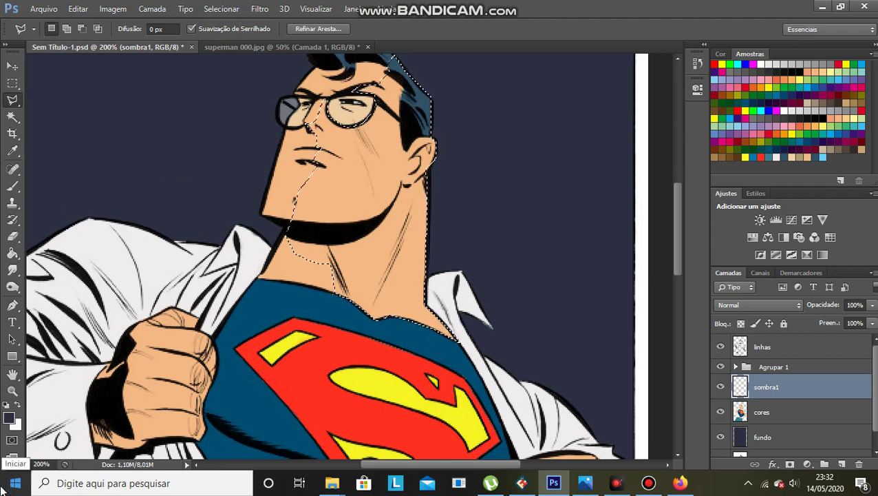
Set the foreground colour to black (000000) and fill the head and neck selection on the sombra1 layer.
click(9, 417)
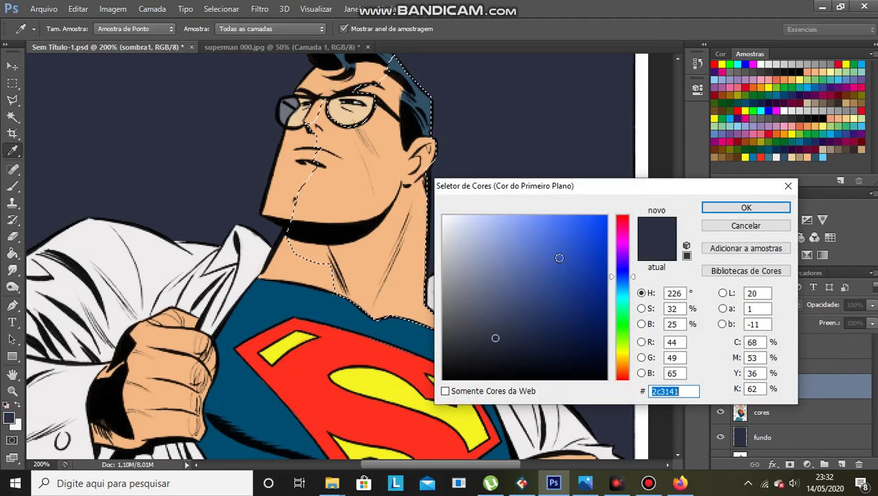
click(426, 380)
click(607, 379)
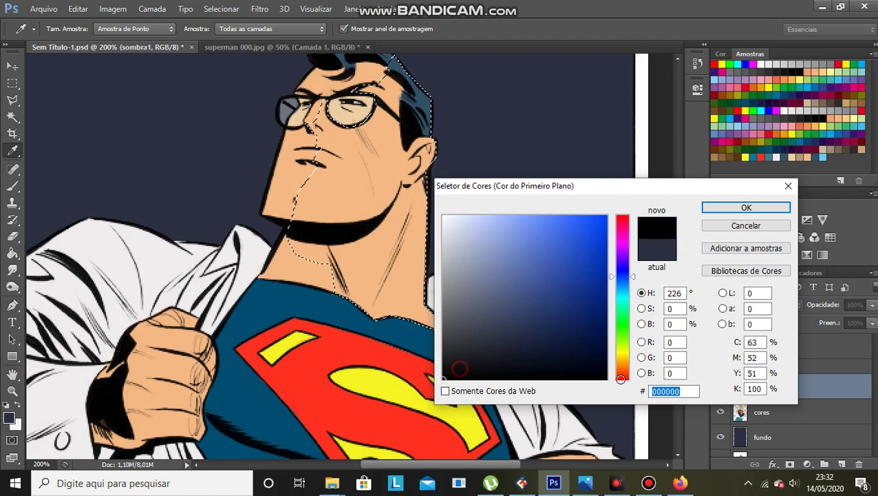
click(718, 209)
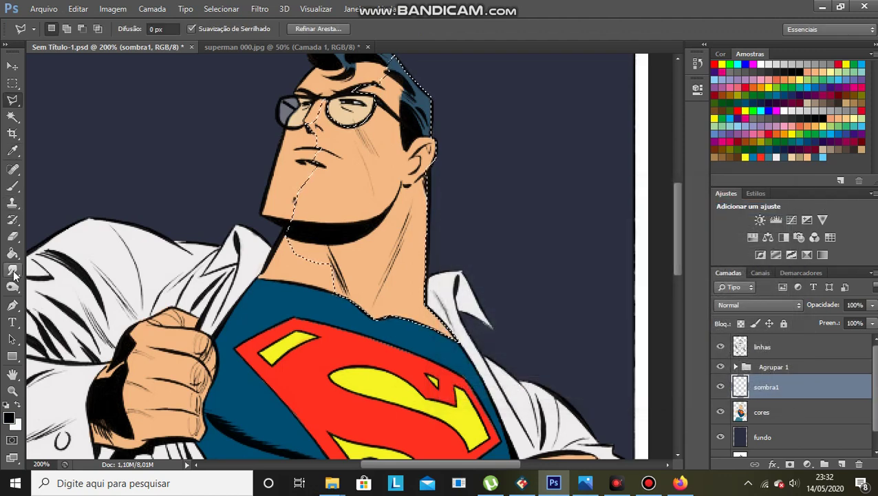
click(11, 255)
click(357, 183)
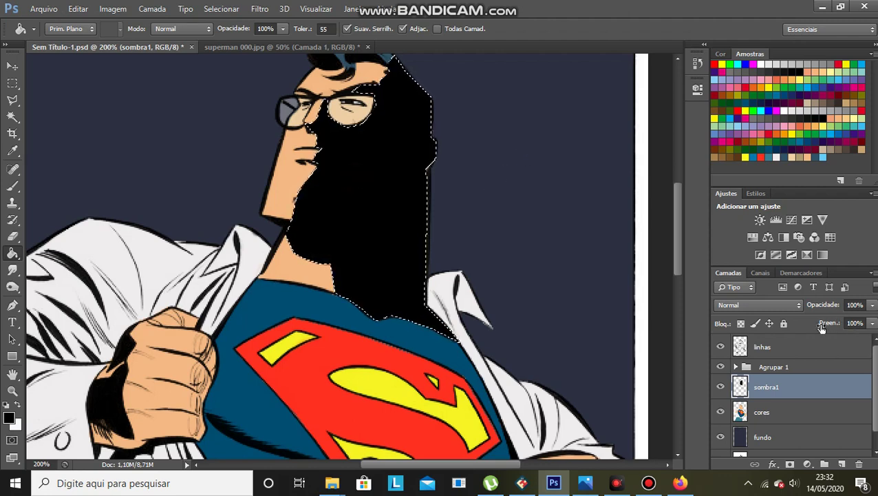
Set the sombra1 layer's fill to 40%.
click(855, 323)
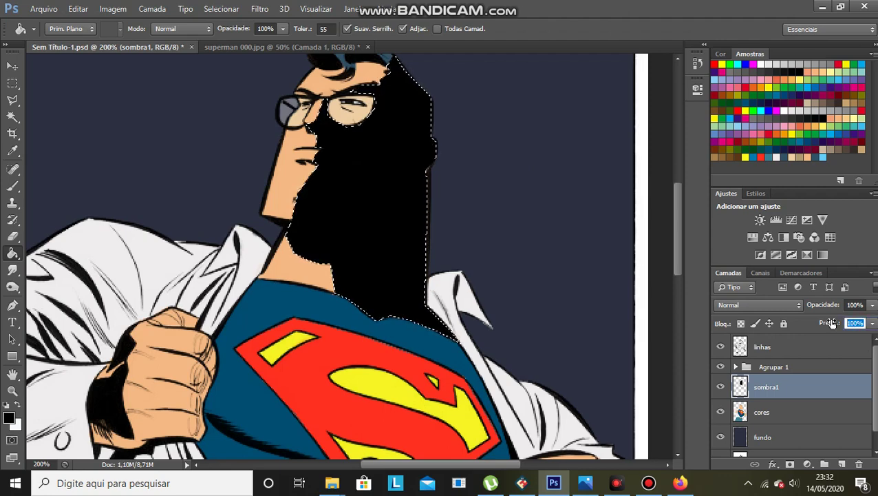
text(40)
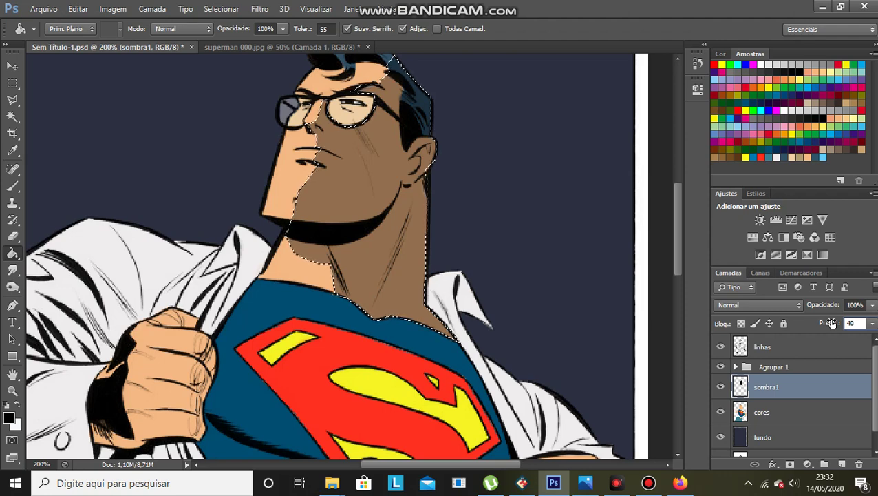
key(Return)
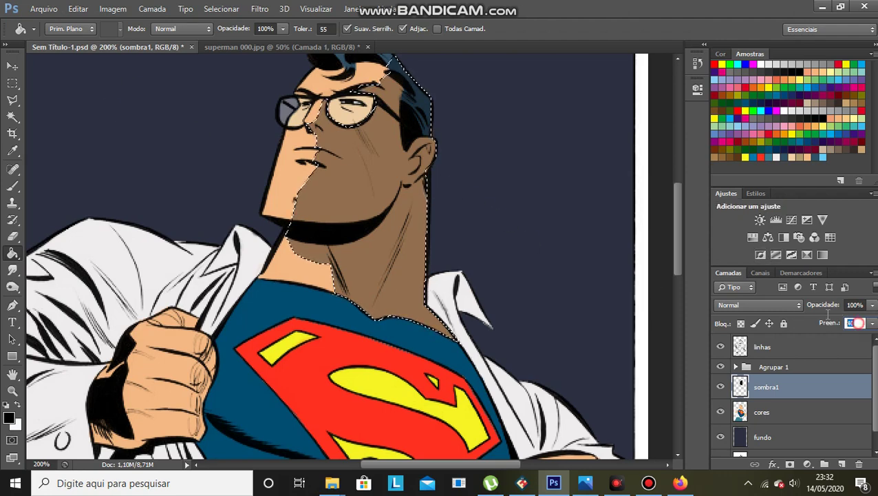
Set the sombra1 layer's fill to 35% and clear the selection.
text(35)
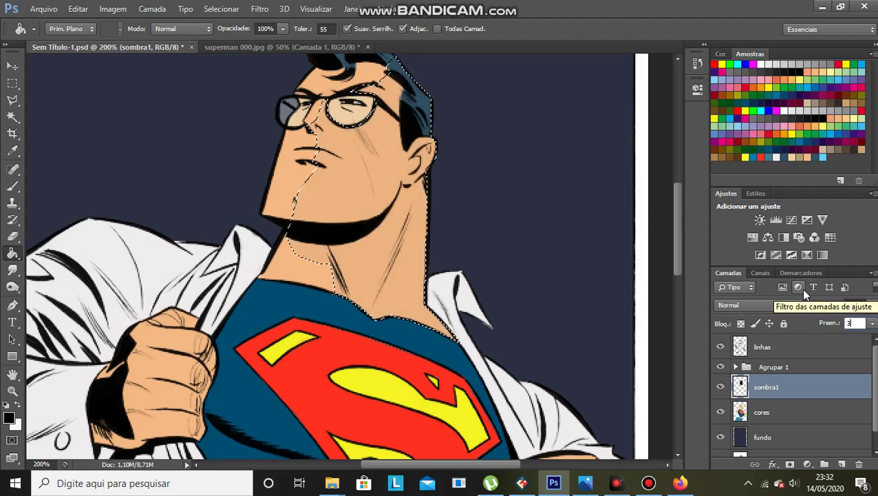
click(12, 83)
click(74, 107)
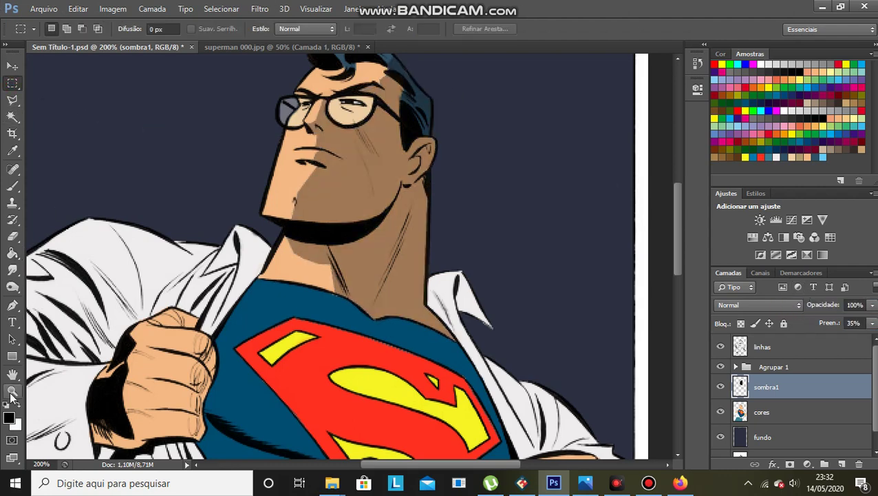
Try a soft round 35 px brush stroke over the lit side of the face on the sombra1 layer and undo it.
key(ctrl+0)
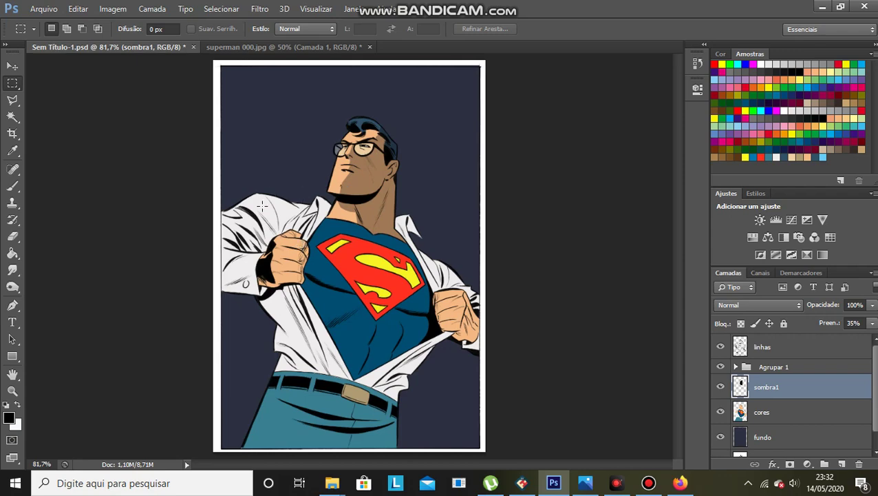
click(13, 390)
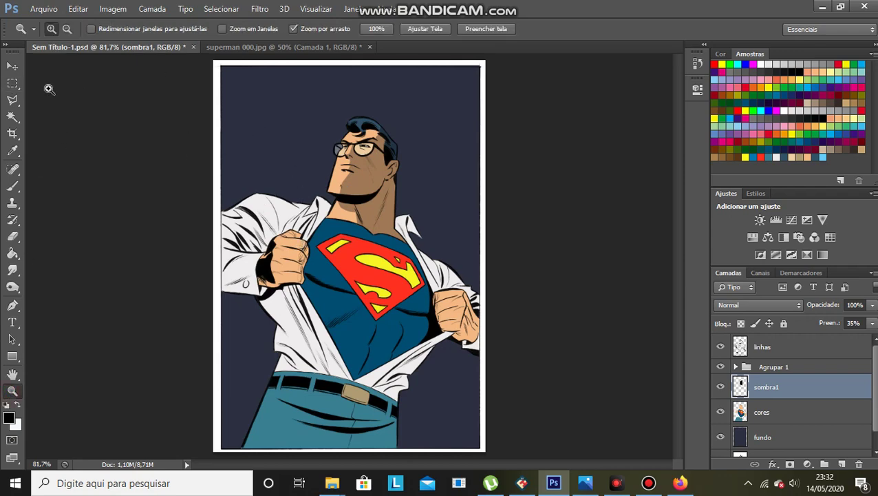
click(352, 165)
click(352, 167)
click(350, 166)
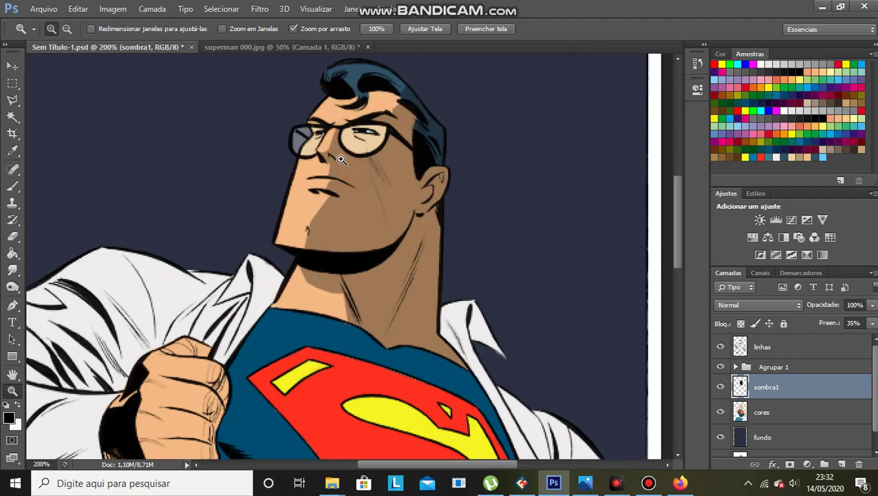
click(340, 159)
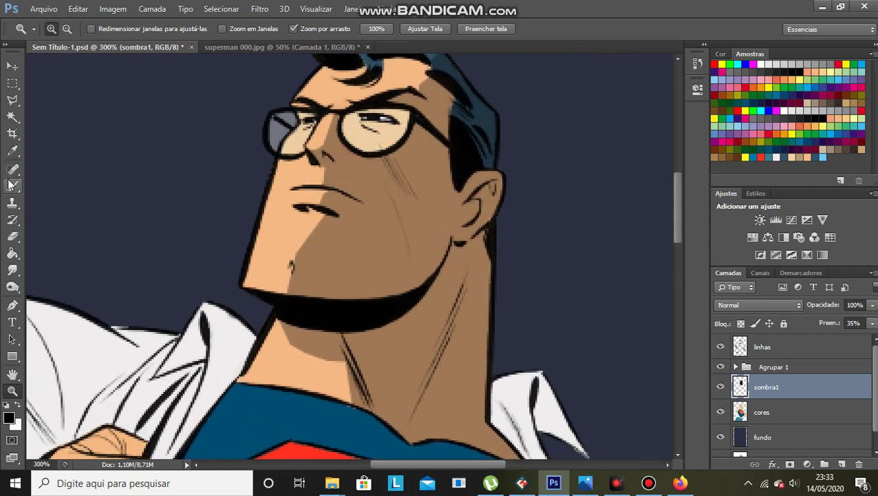
click(12, 185)
click(65, 31)
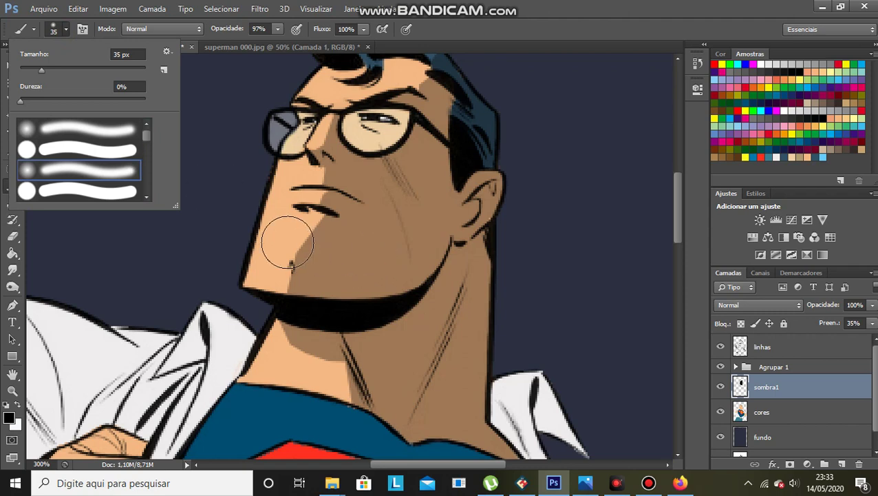
click(255, 221)
mouse_move(248, 209)
mouse_down()
mouse_move(265, 220)
mouse_move(250, 225)
mouse_move(217, 199)
mouse_move(212, 182)
mouse_move(259, 198)
mouse_move(240, 211)
mouse_up()
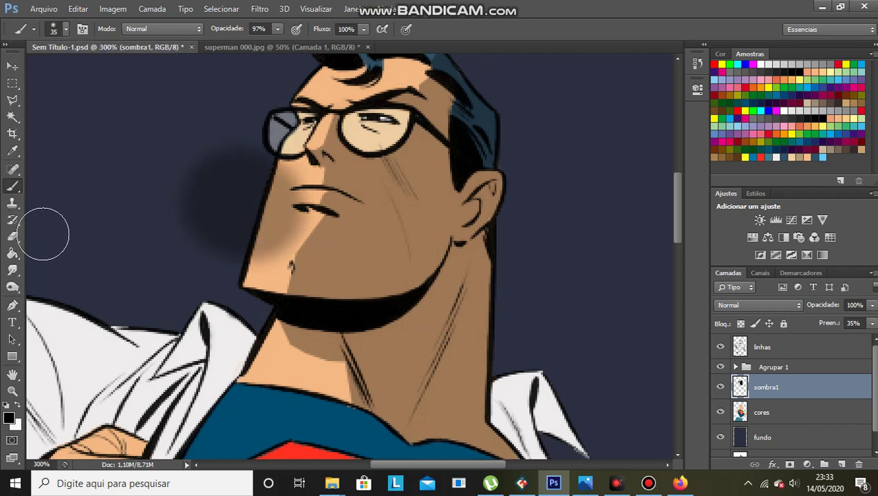
key(ctrl+z)
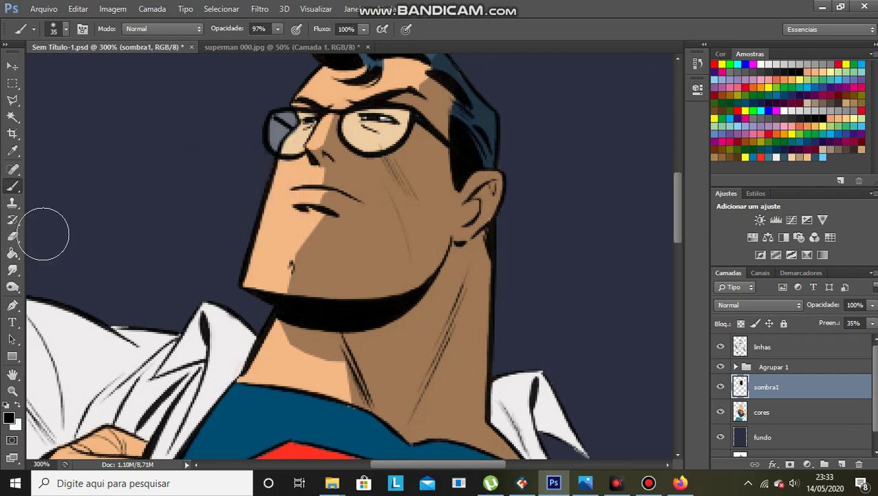
Switch to a hard round brush at 8 px, try a patch on the background beside the face, and undo it.
click(66, 30)
click(69, 148)
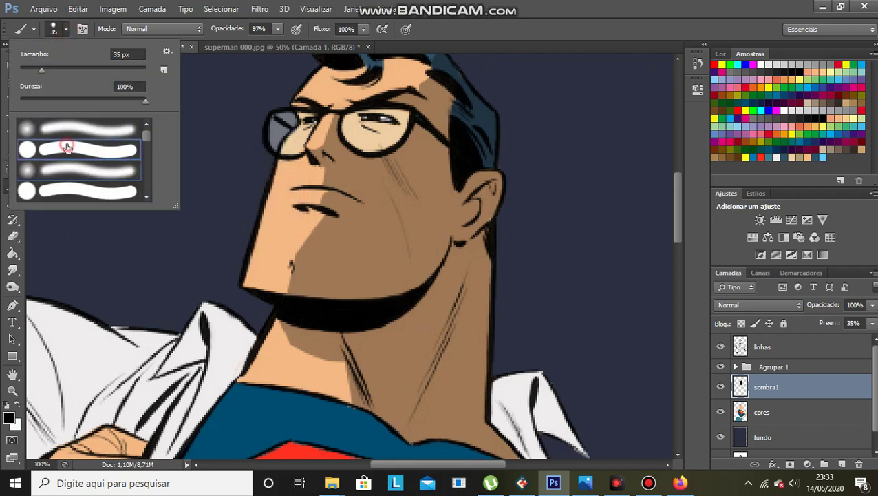
click(25, 69)
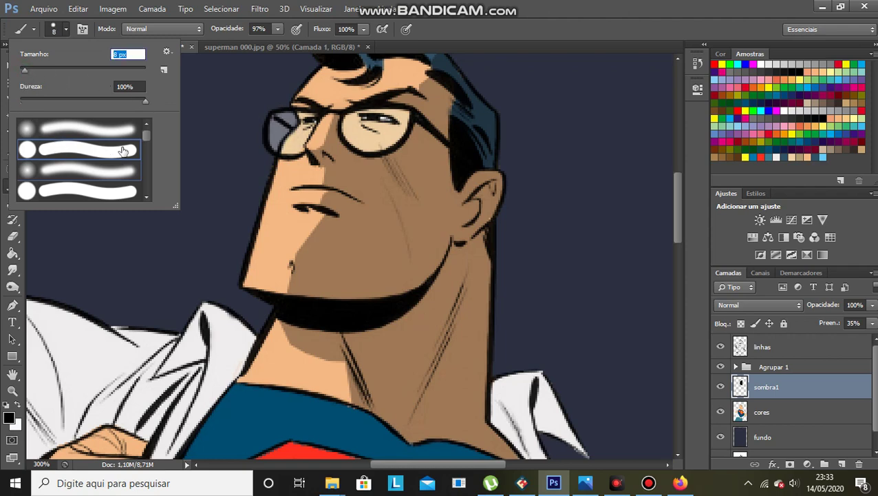
click(227, 169)
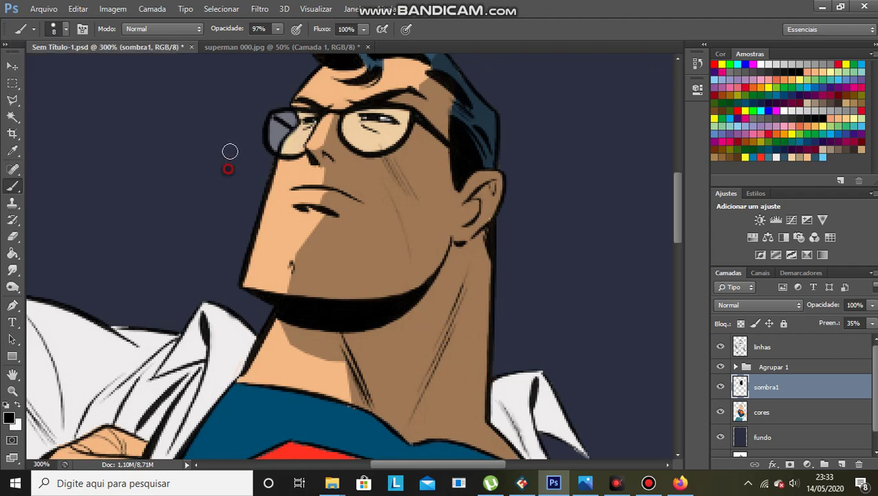
mouse_move(229, 149)
mouse_down()
mouse_move(223, 177)
mouse_move(201, 153)
mouse_move(226, 143)
mouse_move(216, 173)
mouse_up()
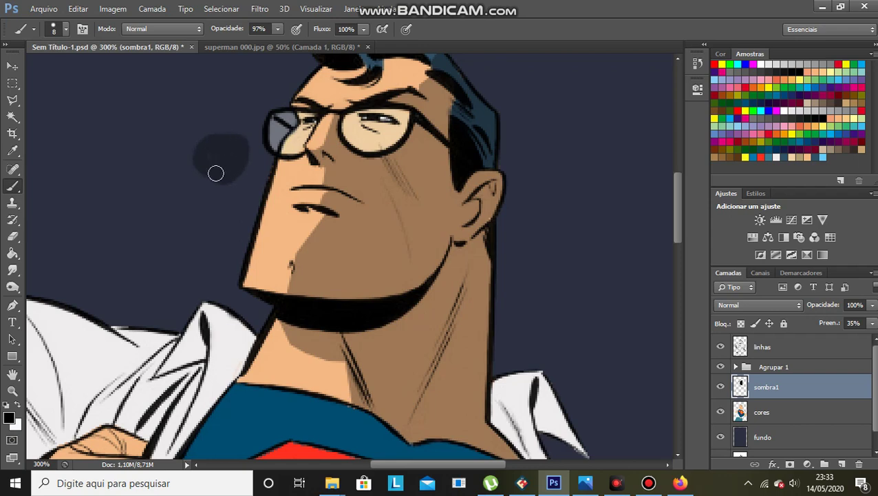
key(ctrl+z)
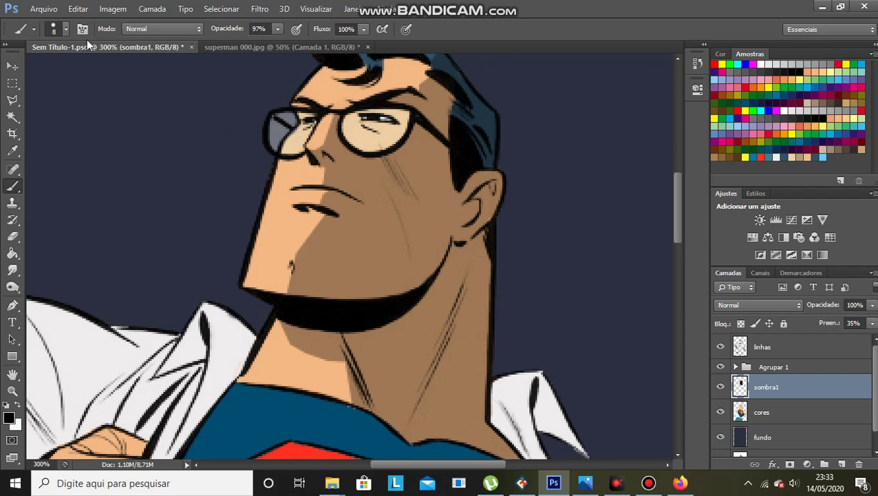
Set the hard round brush to 6 px and paint a small shadow at the base of the neck beside the open shirt.
click(62, 29)
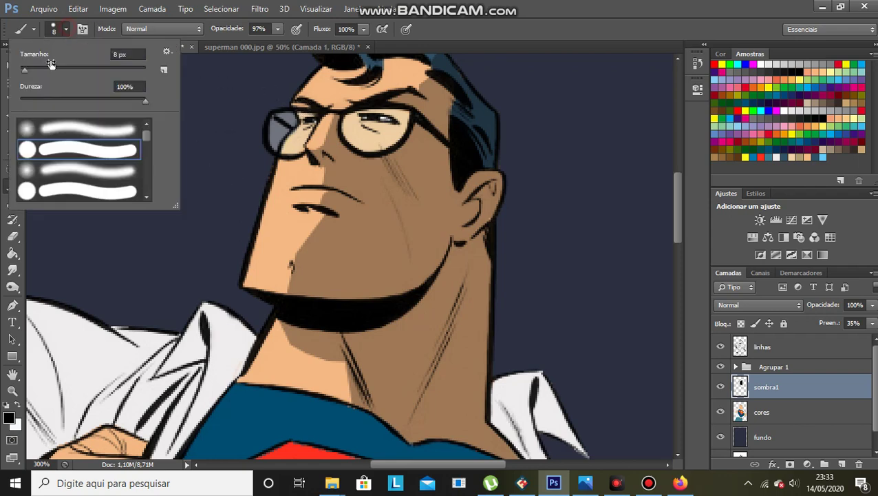
click(24, 70)
drag(24, 69, 24, 70)
click(307, 104)
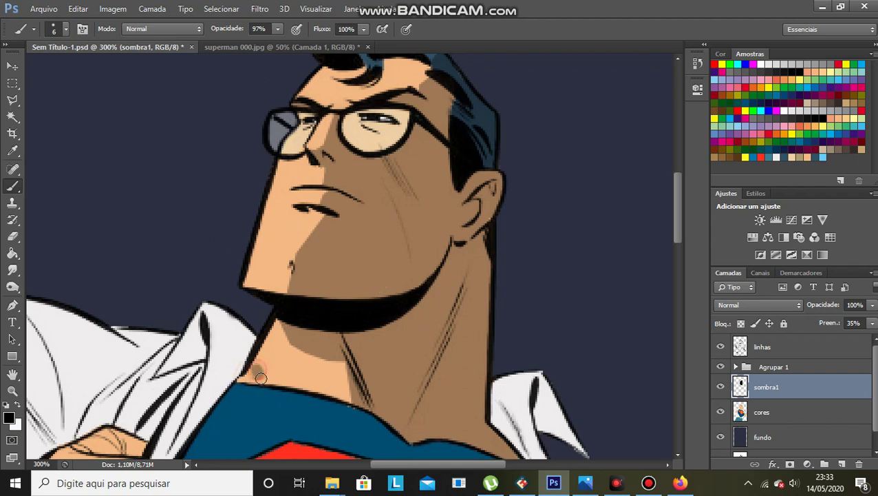
drag(256, 372, 244, 377)
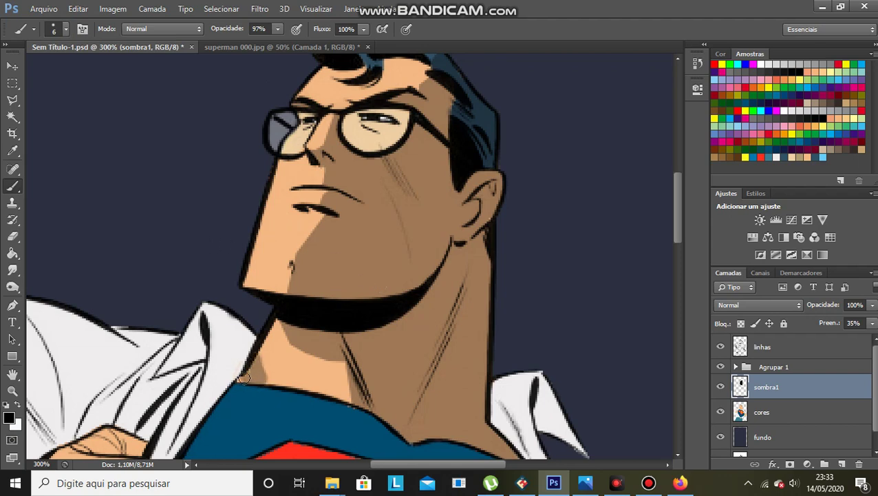
Outline the shaded strip of the blue suit with the Polygonal Lasso, between the collar, the fist, the chest line and the emblem's edge.
scroll(676, 200, down, 3)
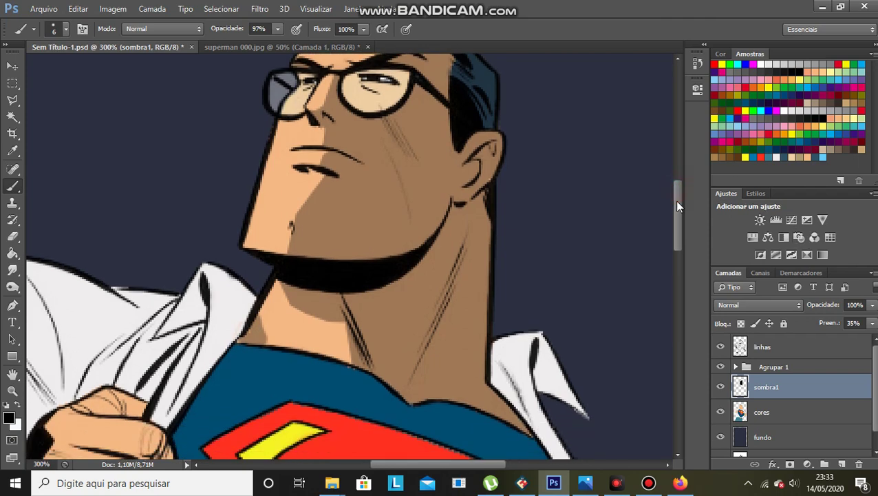
scroll(678, 206, down, 6)
key(l)
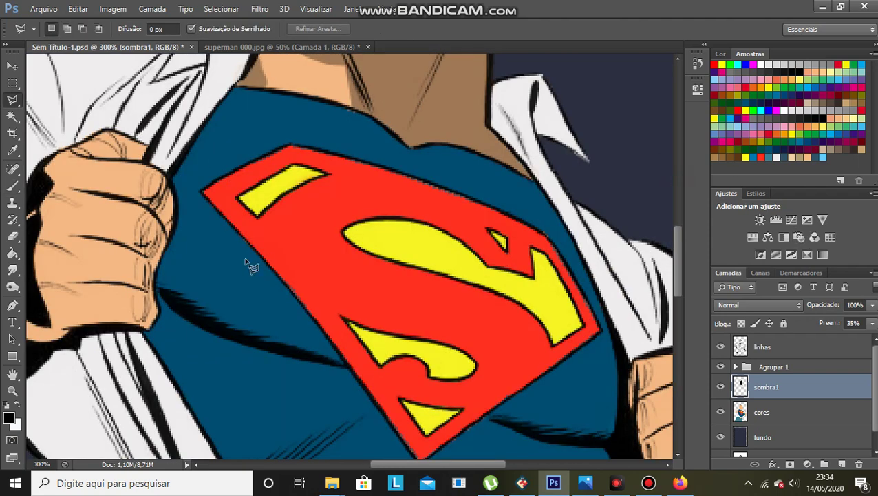
click(255, 87)
click(204, 159)
mouse_move(195, 197)
mouse_down()
mouse_move(196, 258)
mouse_move(221, 324)
mouse_up()
click(240, 341)
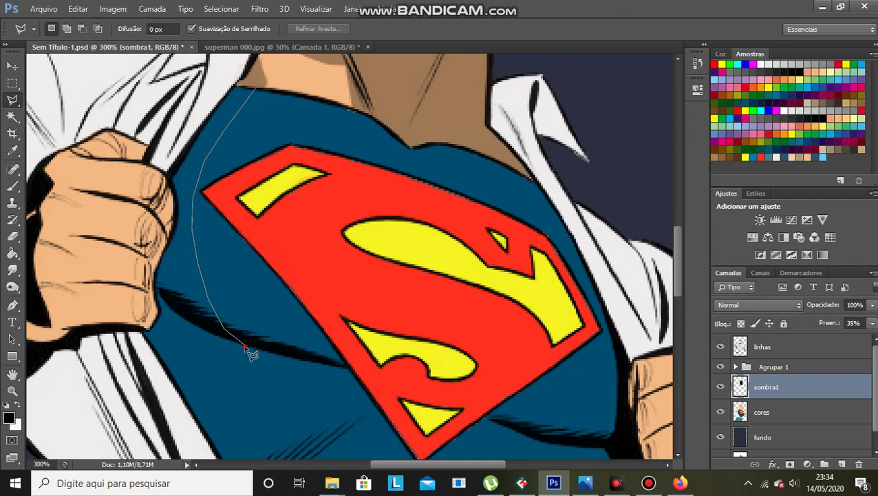
click(157, 286)
click(168, 176)
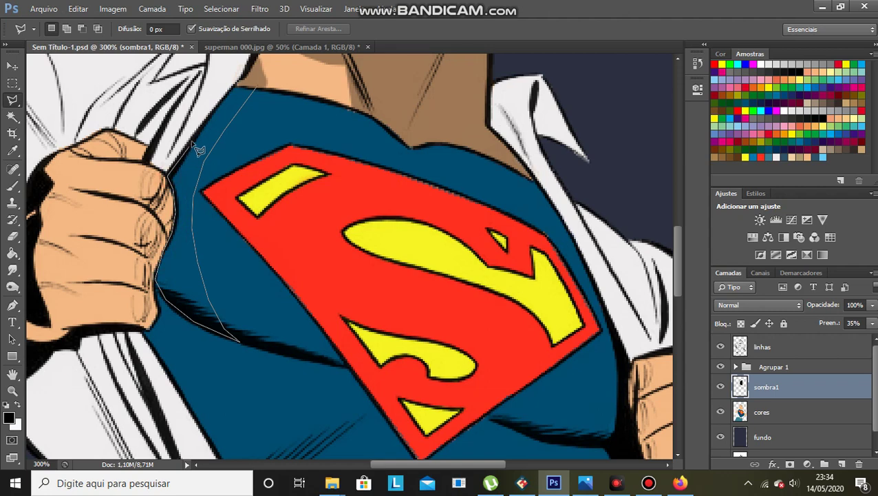
click(241, 83)
click(255, 88)
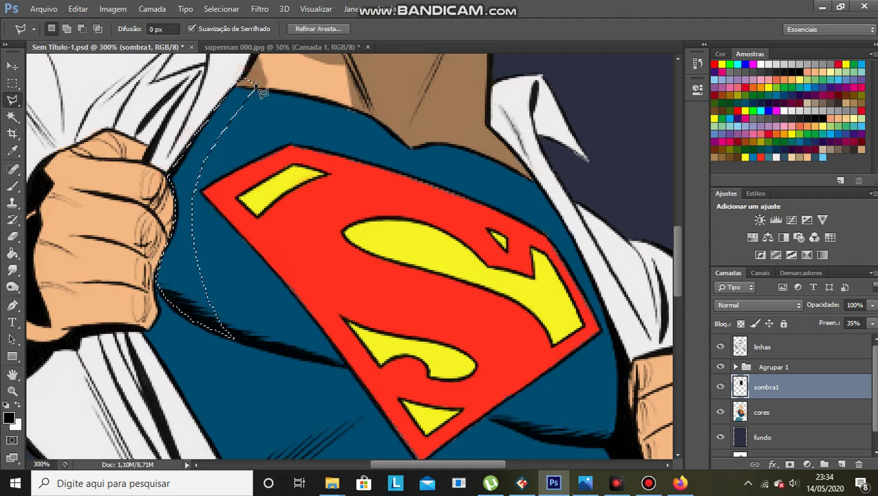
Fill the selected strip of the suit with black on the sombra1 layer and clear the selection.
click(14, 253)
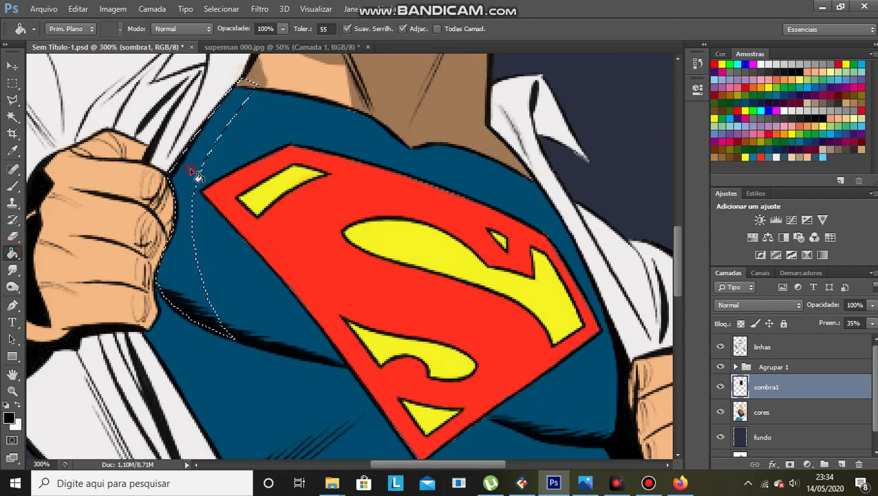
click(197, 176)
key(ctrl+d)
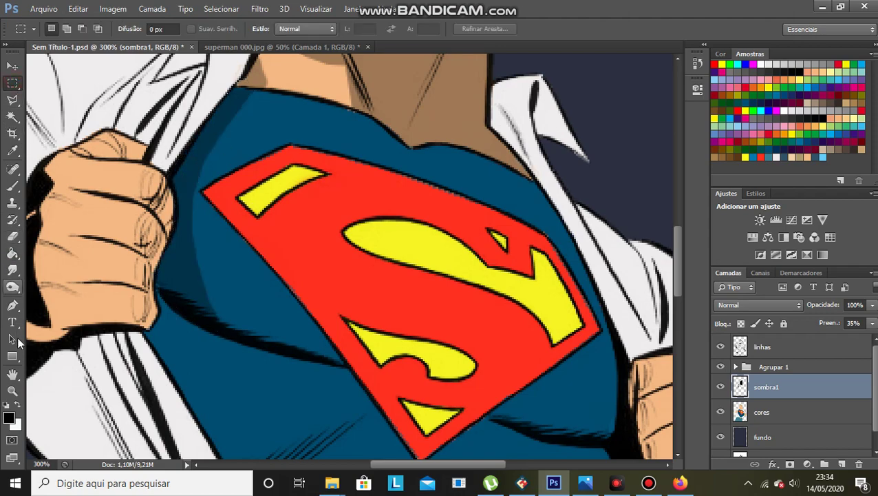
Select the whole canvas and delete all the shadows on the sombra1 layer.
click(13, 390)
click(67, 29)
click(265, 185)
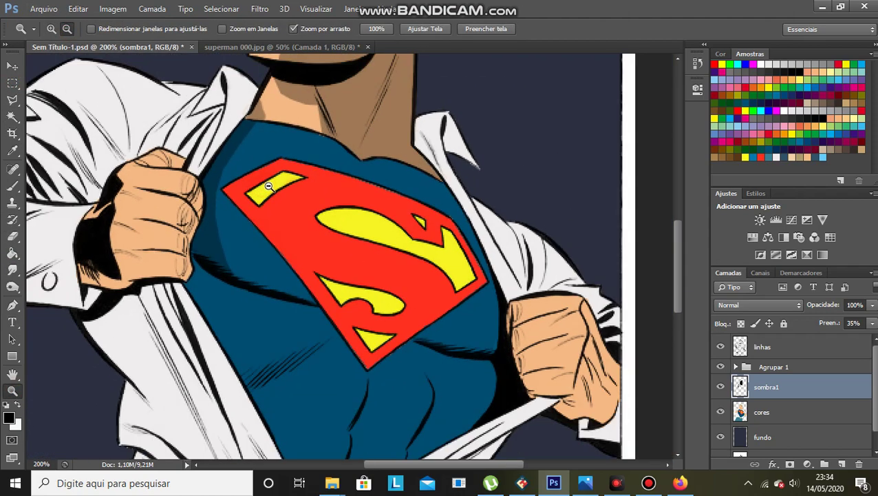
click(345, 173)
scroll(679, 234, up, 3)
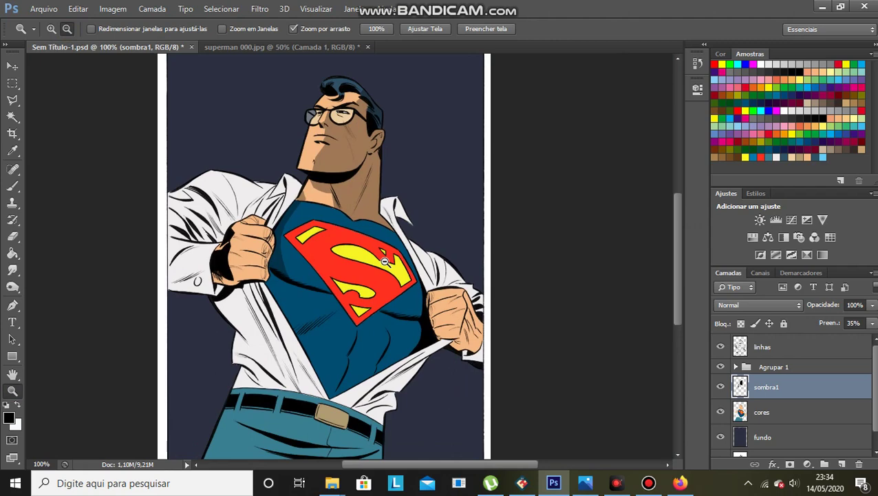
key(m)
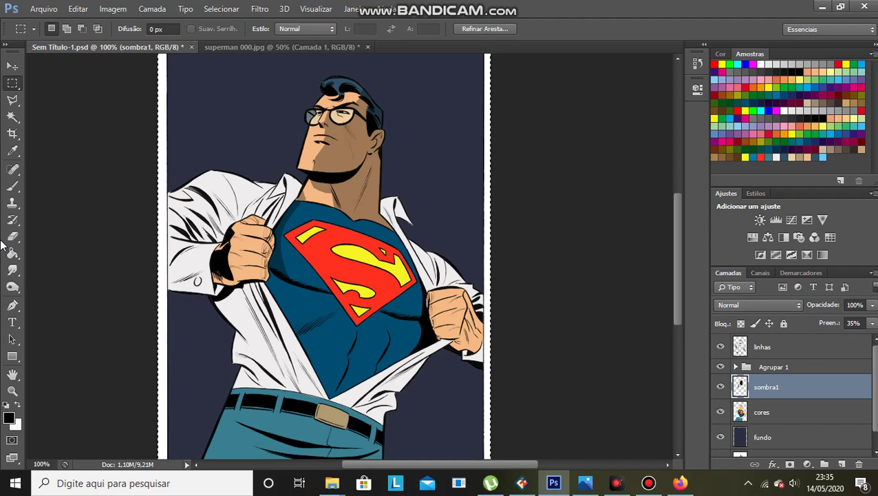
key(Delete)
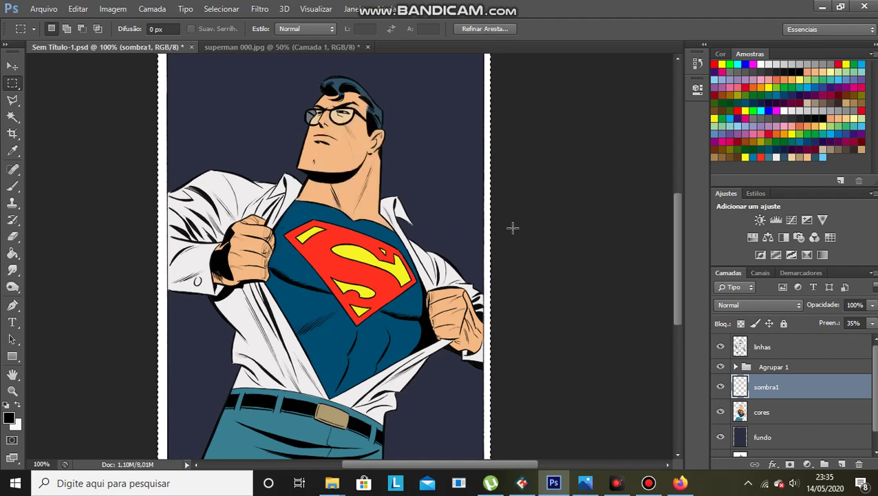
Switch the brush to a soft round tip with 0% hardness and set its size to 29 px.
click(13, 186)
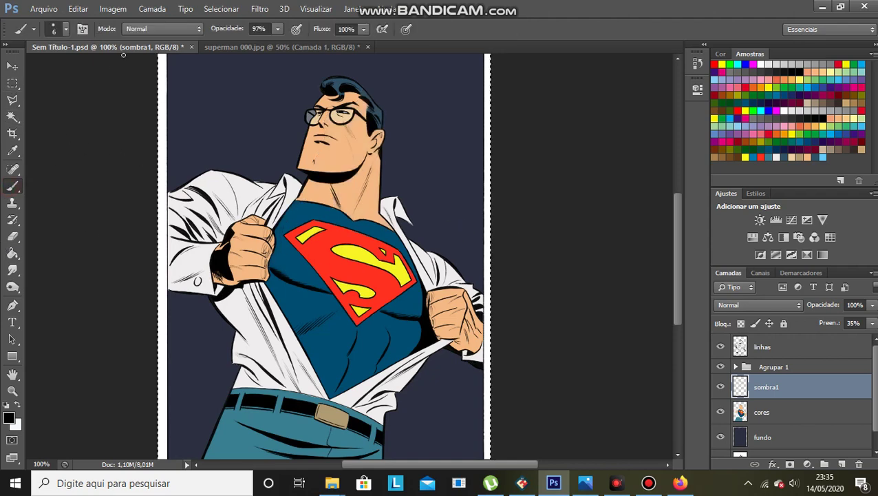
click(66, 29)
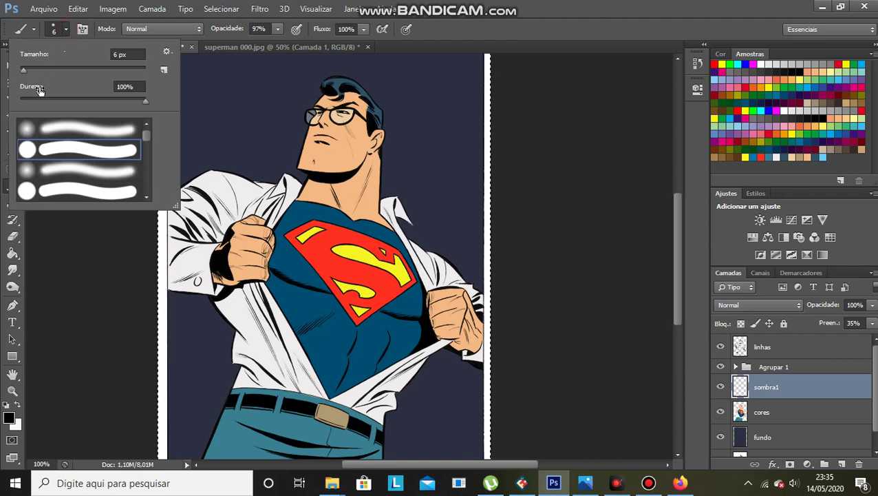
click(60, 172)
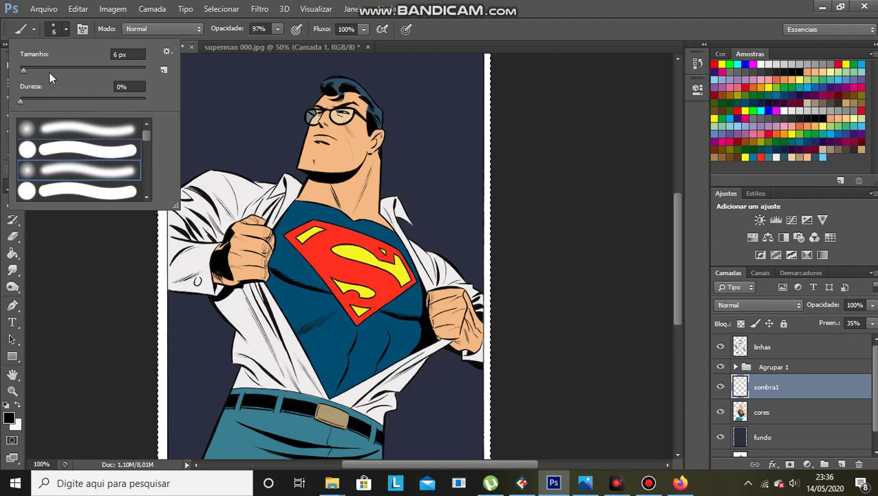
mouse_move(25, 70)
mouse_down()
mouse_move(53, 70)
mouse_move(34, 71)
mouse_up()
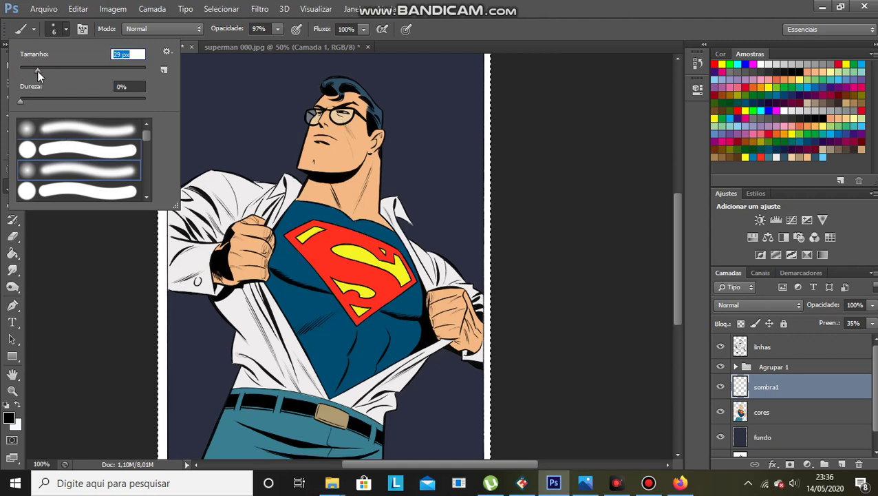
Try soft black brush shading across the background and face on the sombra1 layer, and delete it.
click(234, 96)
mouse_move(226, 95)
mouse_down()
mouse_move(241, 86)
mouse_move(344, 158)
mouse_move(324, 128)
mouse_move(317, 166)
mouse_move(331, 145)
mouse_move(331, 157)
mouse_move(322, 169)
mouse_up()
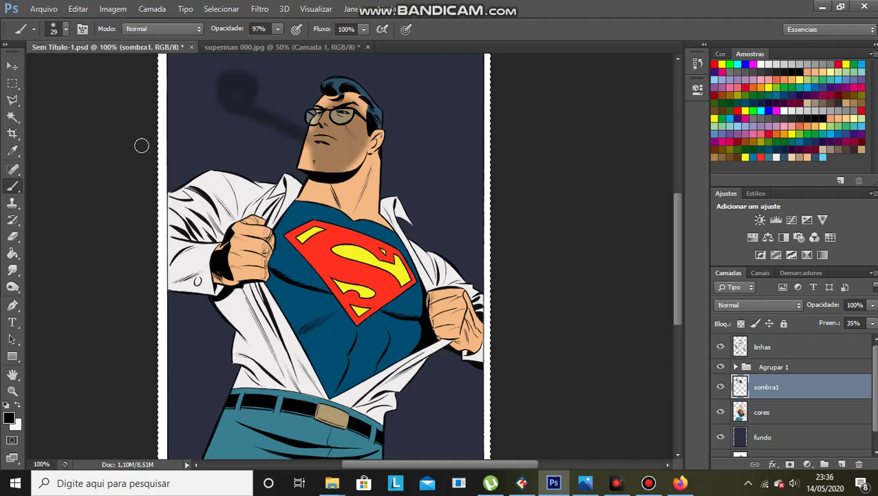
key(Delete)
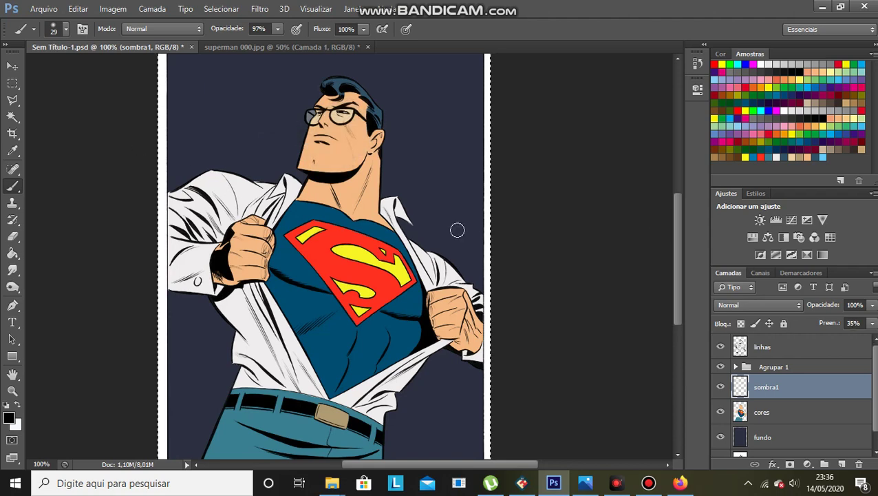
Set the sombra1 layer's fill to 100%, try a soft black stroke on the cheek, and undo the stroke.
click(872, 323)
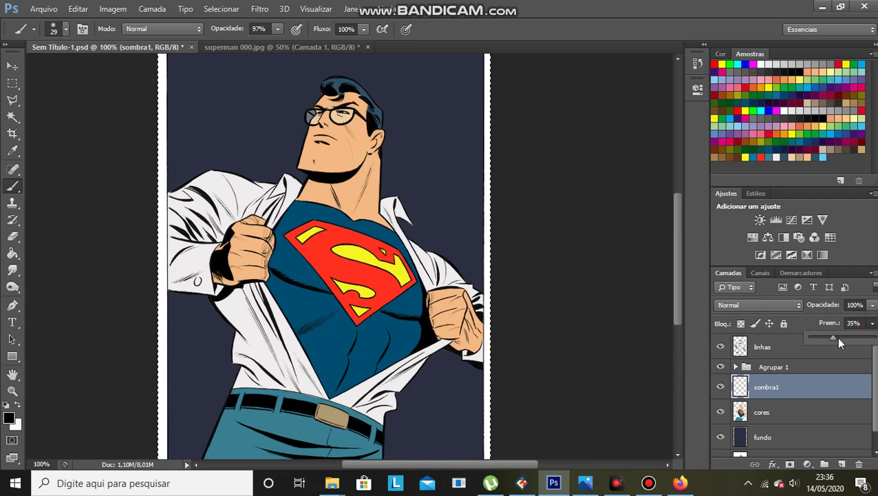
drag(844, 337, 875, 337)
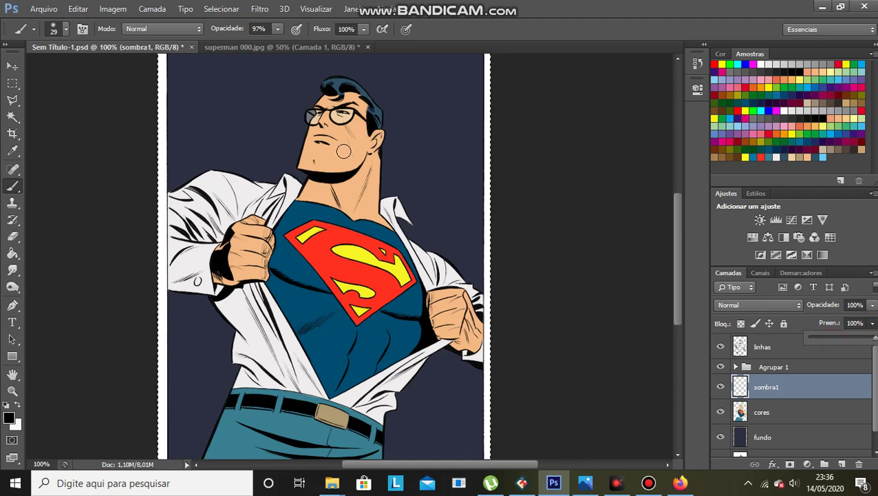
mouse_move(363, 136)
mouse_down()
mouse_move(344, 135)
mouse_move(331, 147)
mouse_up()
key(ctrl+z)
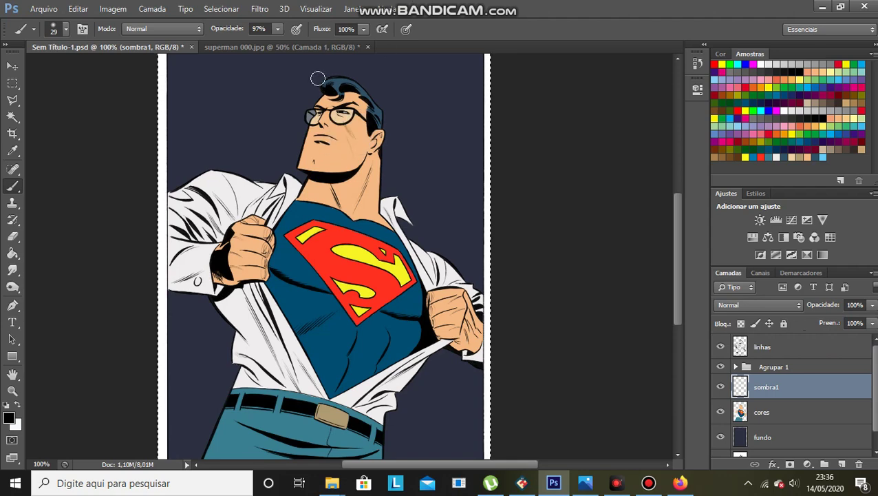
Set the brush opacity to 26% and clear the selection around the canvas.
click(278, 29)
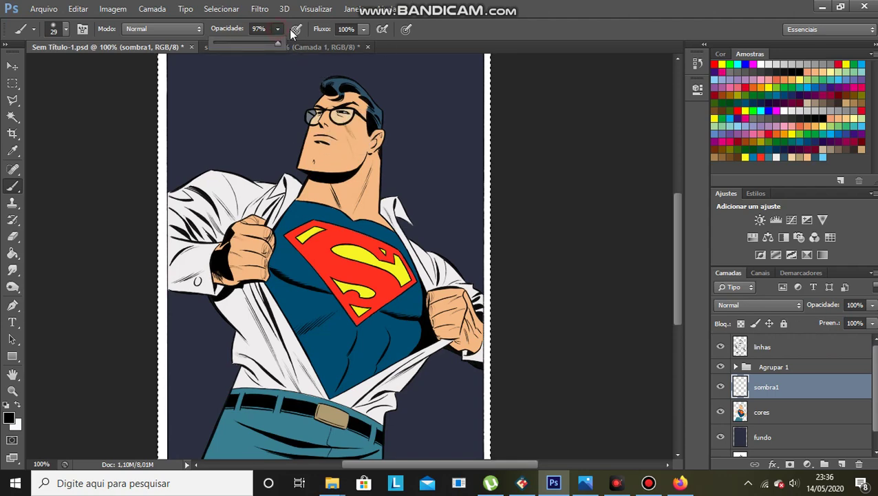
click(231, 42)
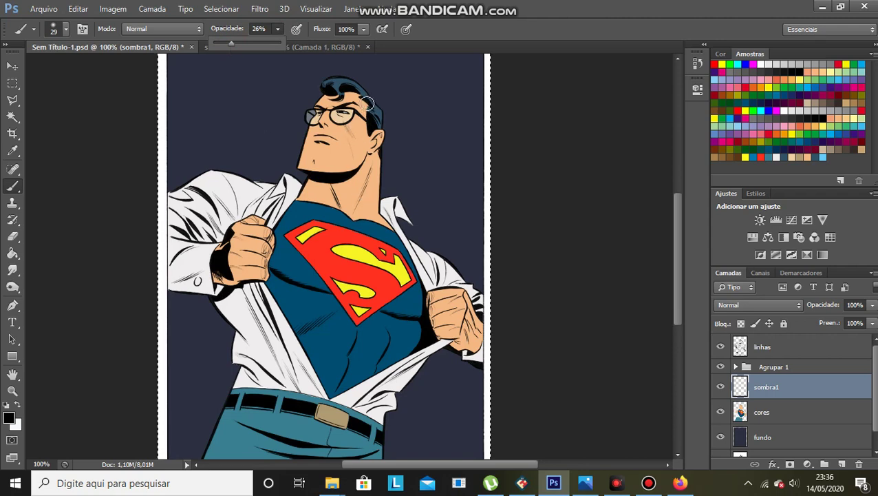
click(13, 83)
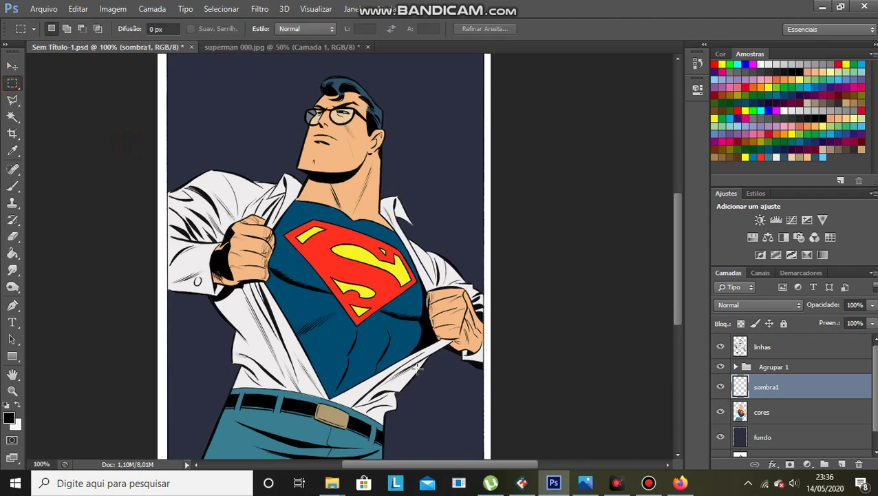
Select the face, neck and hair colour areas on the cores layer with the Magic Wand.
click(761, 412)
click(13, 117)
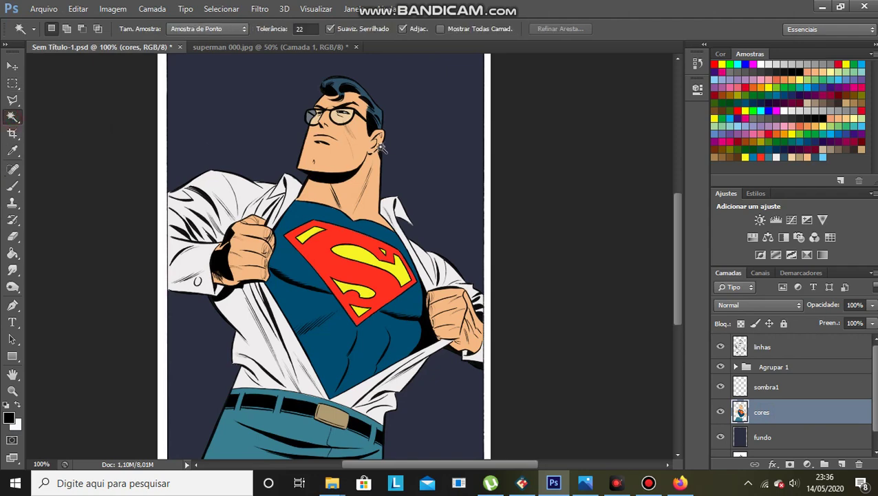
click(358, 158)
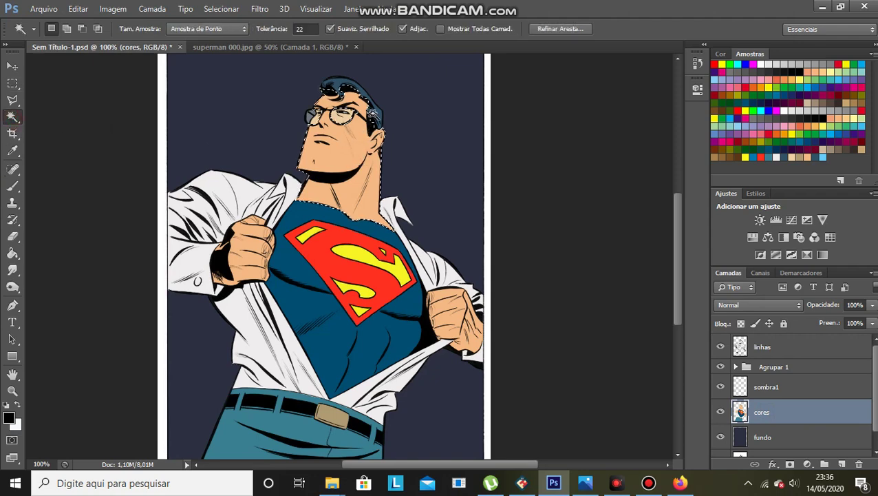
shift+click(371, 113)
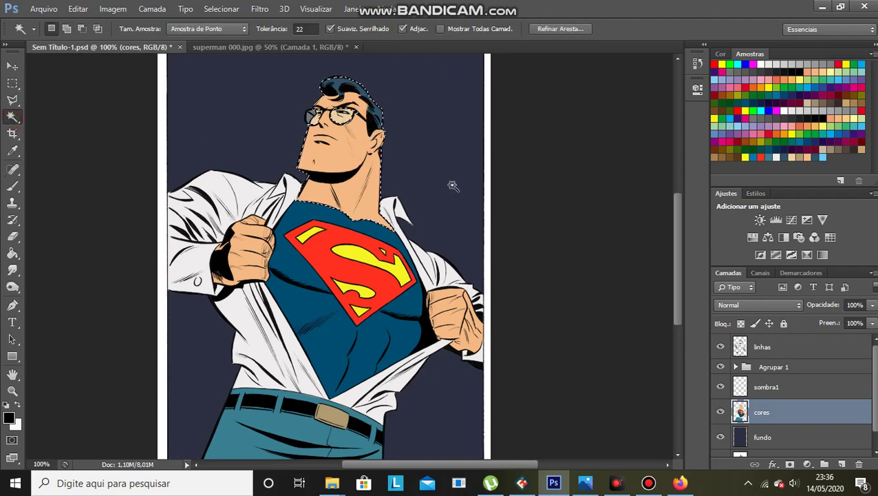
Brush soft black shading over the selected face and neck on the sombra1 layer.
click(770, 389)
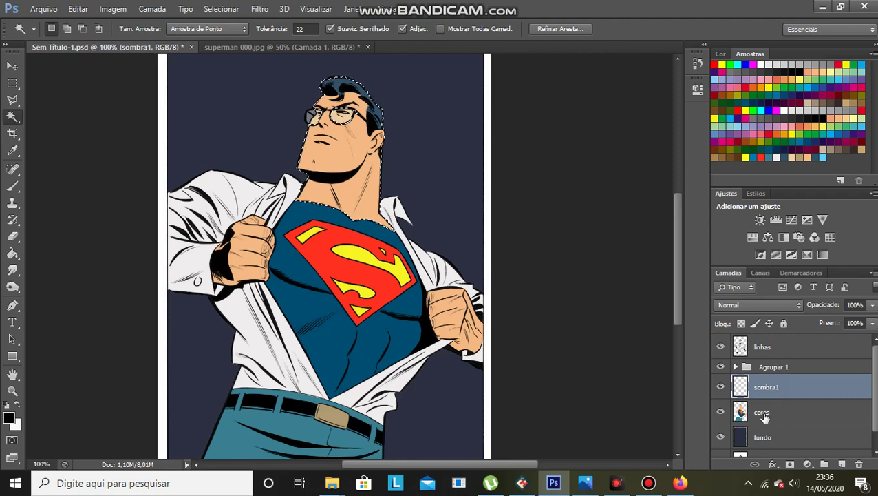
click(763, 414)
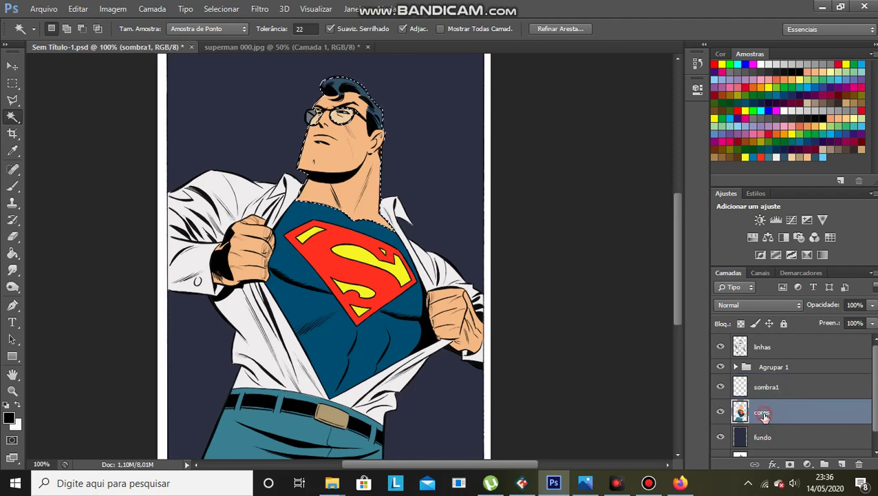
click(12, 186)
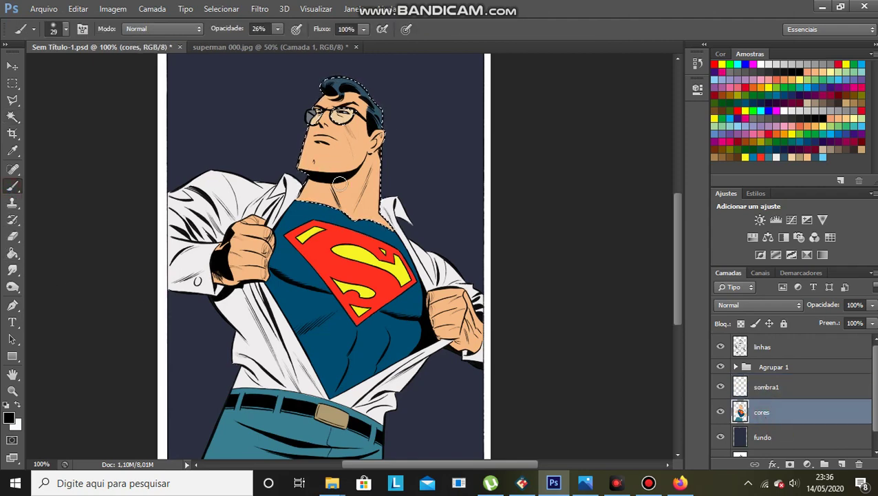
mouse_move(340, 182)
mouse_down()
mouse_move(379, 91)
mouse_move(380, 121)
mouse_move(365, 137)
mouse_move(384, 141)
mouse_move(384, 131)
mouse_move(382, 153)
mouse_move(357, 187)
mouse_move(377, 207)
mouse_move(330, 216)
mouse_up()
click(771, 387)
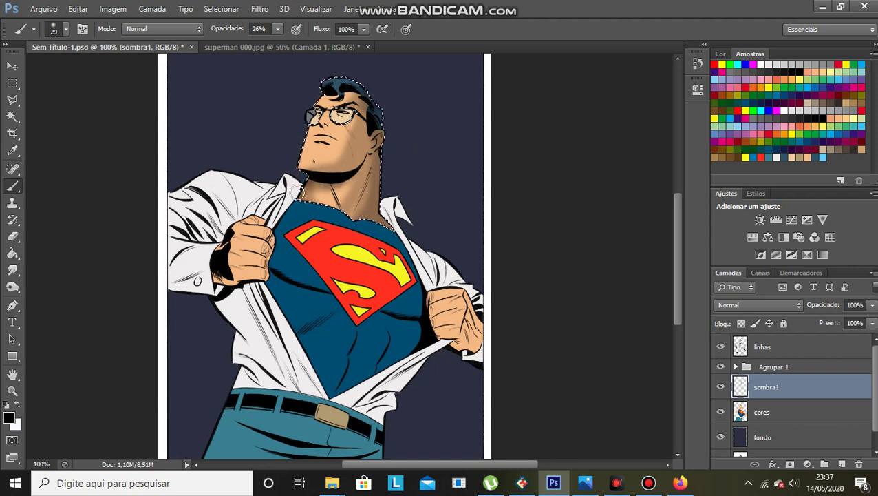
Set the brush size to 17 px for finer face shading on the sombra1 layer, and clear the selection.
click(64, 29)
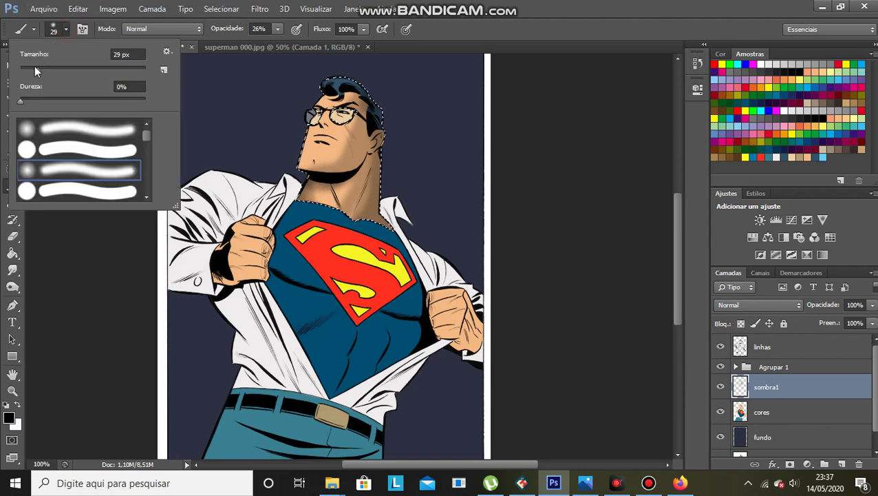
mouse_move(25, 70)
mouse_down()
mouse_move(48, 76)
mouse_move(30, 70)
mouse_up()
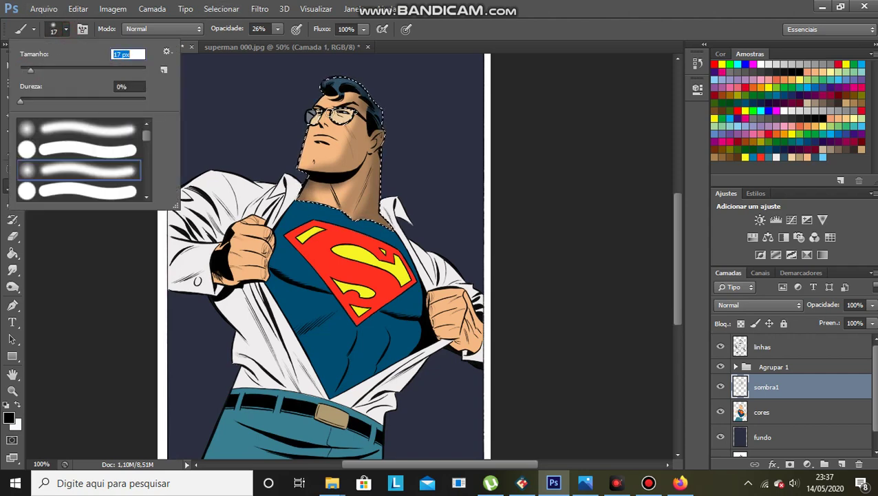
key(Return)
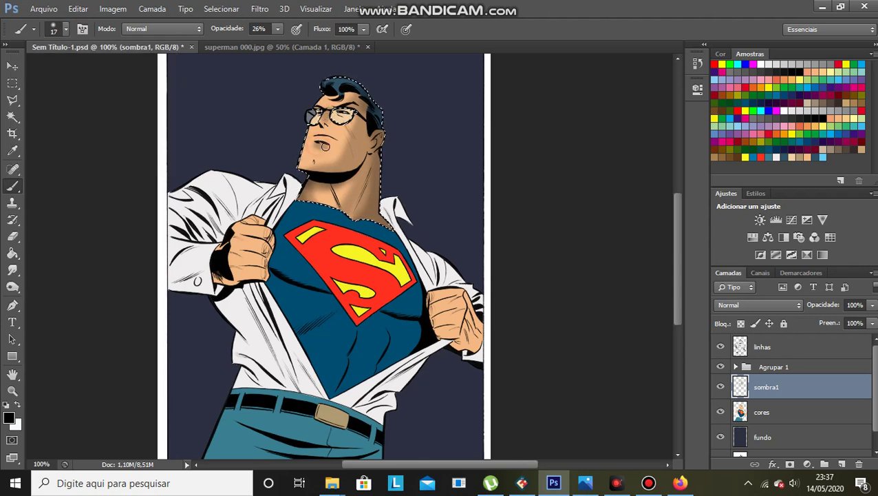
click(13, 84)
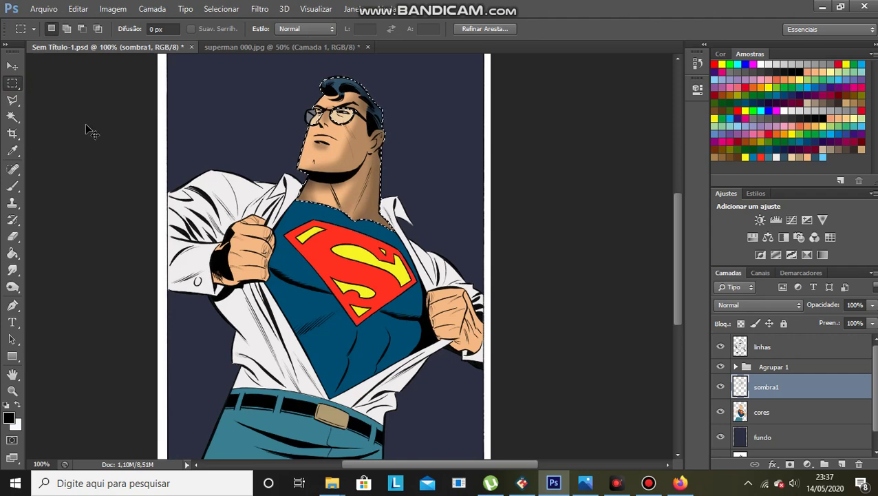
click(12, 186)
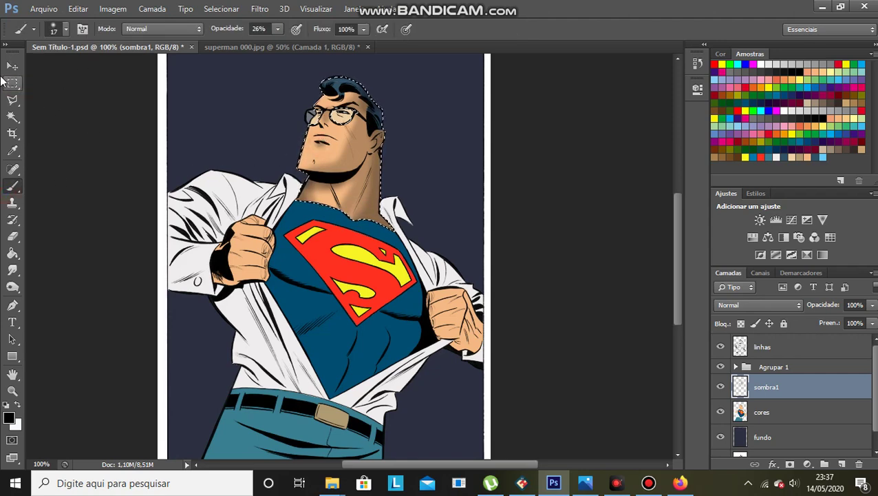
click(12, 83)
click(114, 148)
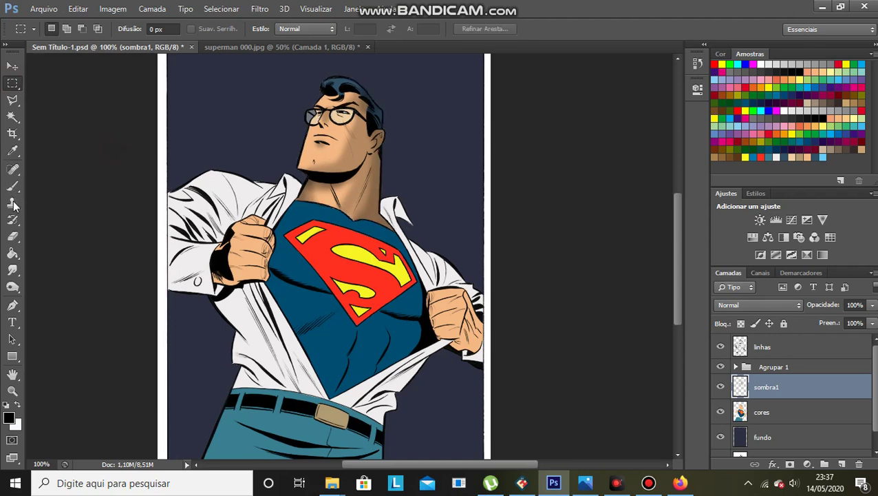
Select the blue suit together with the red and yellow chest emblem areas on the cores layer with the Magic Wand.
click(12, 117)
click(767, 412)
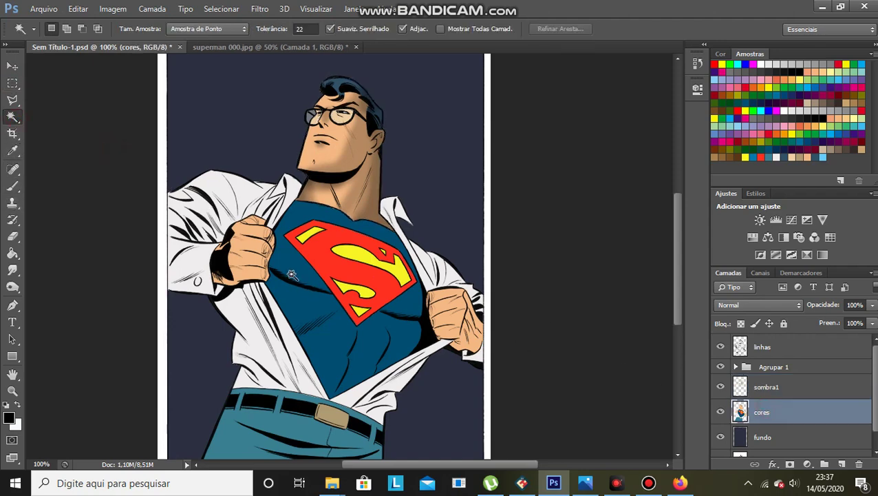
click(291, 277)
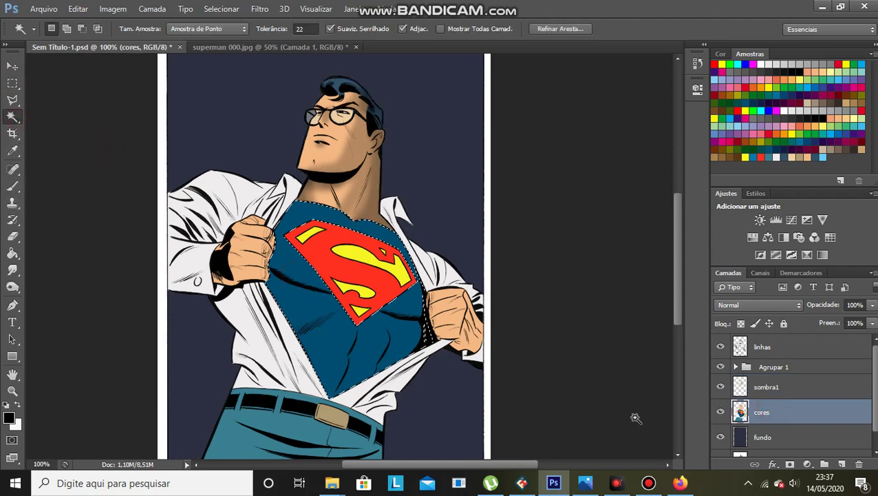
shift+click(321, 253)
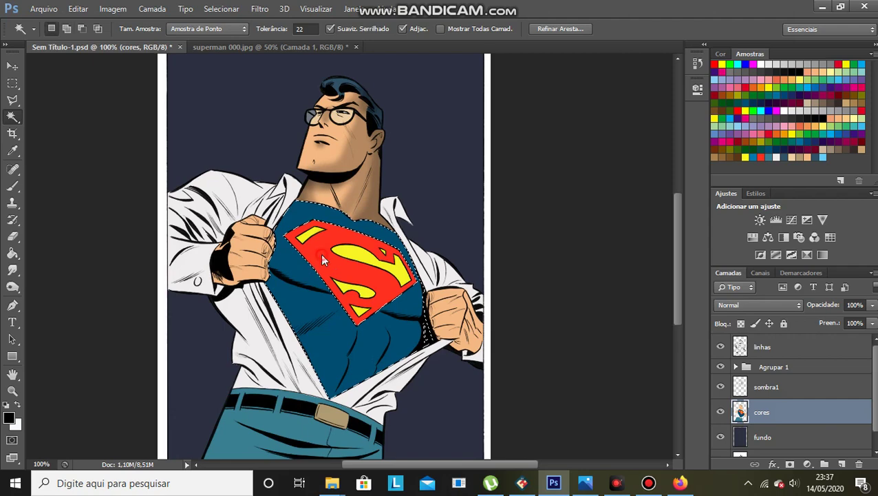
shift+click(368, 262)
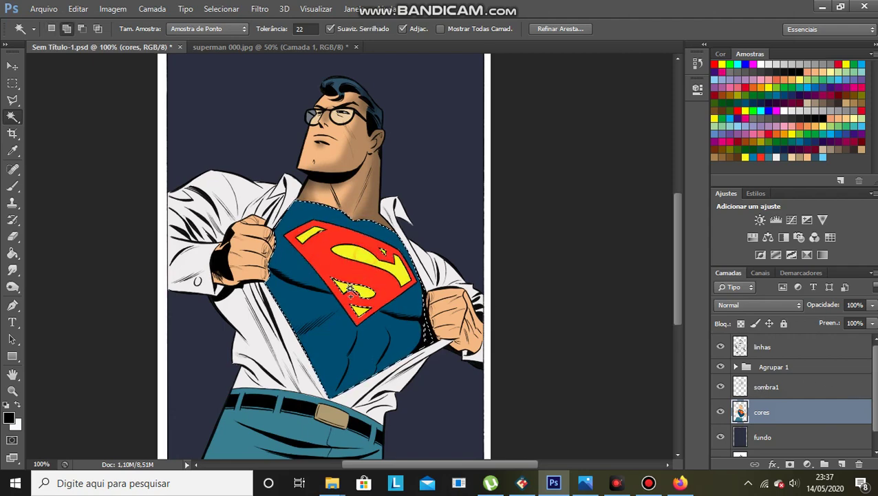
shift+click(352, 289)
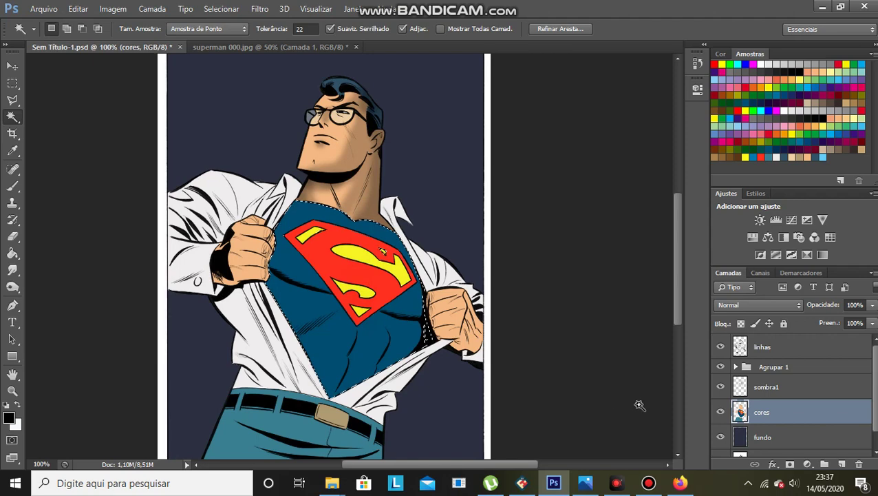
Shade the selected suit and emblem on the sombra1 layer with a soft 38 px black brush, and clear the selection.
click(766, 385)
click(14, 186)
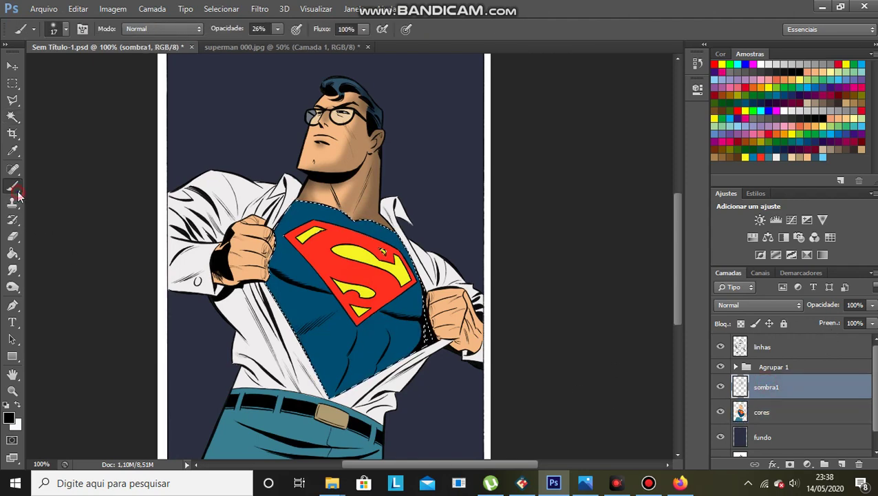
click(65, 29)
click(44, 69)
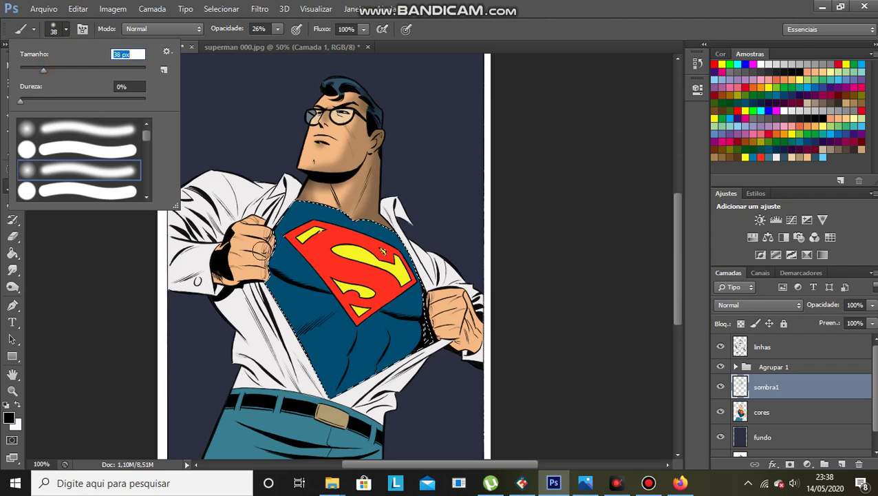
click(296, 207)
mouse_move(287, 273)
mouse_down()
mouse_move(340, 290)
mouse_move(270, 256)
mouse_move(300, 333)
mouse_move(290, 305)
mouse_up()
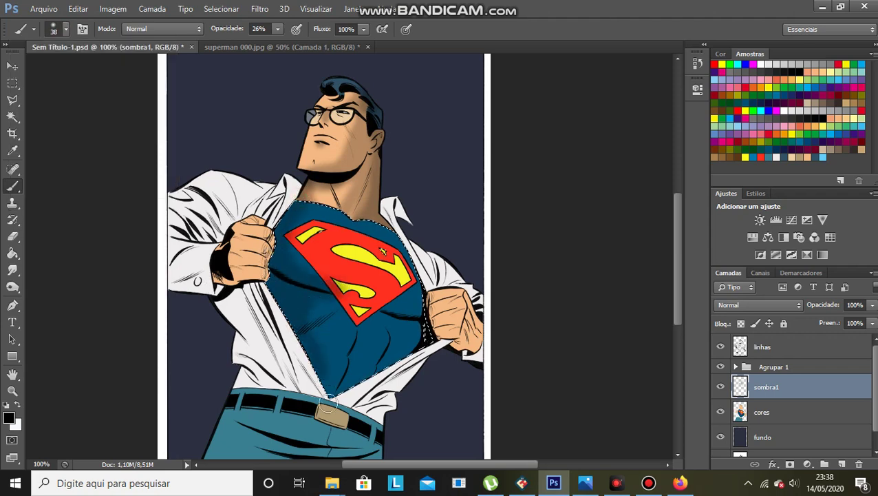
drag(329, 403, 377, 362)
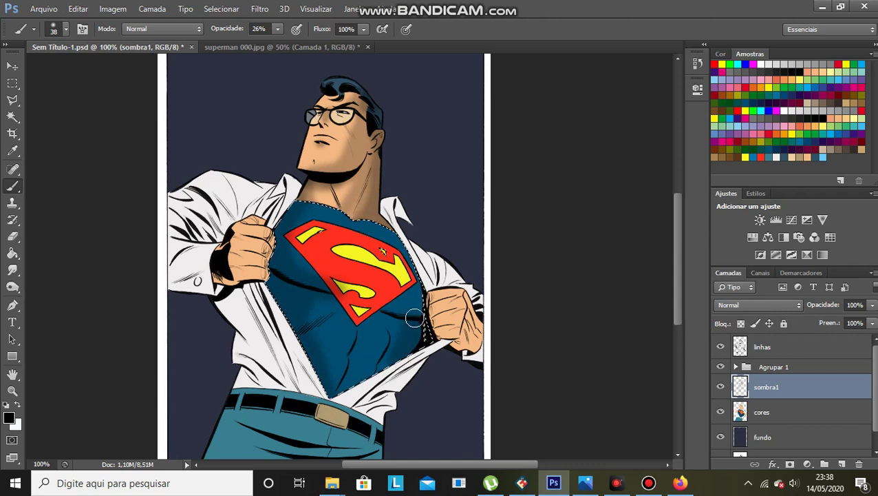
mouse_move(403, 308)
mouse_down()
mouse_move(292, 285)
mouse_move(320, 413)
mouse_move(355, 330)
mouse_move(355, 340)
mouse_move(330, 402)
mouse_move(351, 263)
mouse_move(373, 198)
mouse_up()
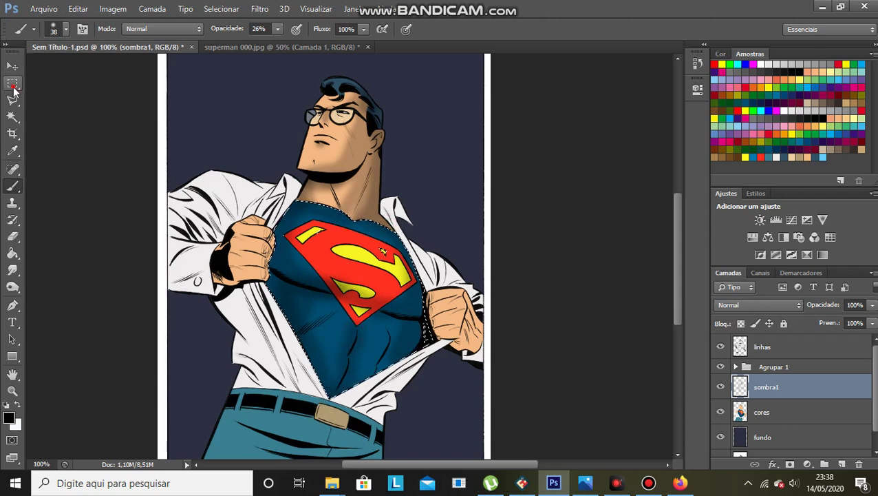
click(13, 83)
click(265, 138)
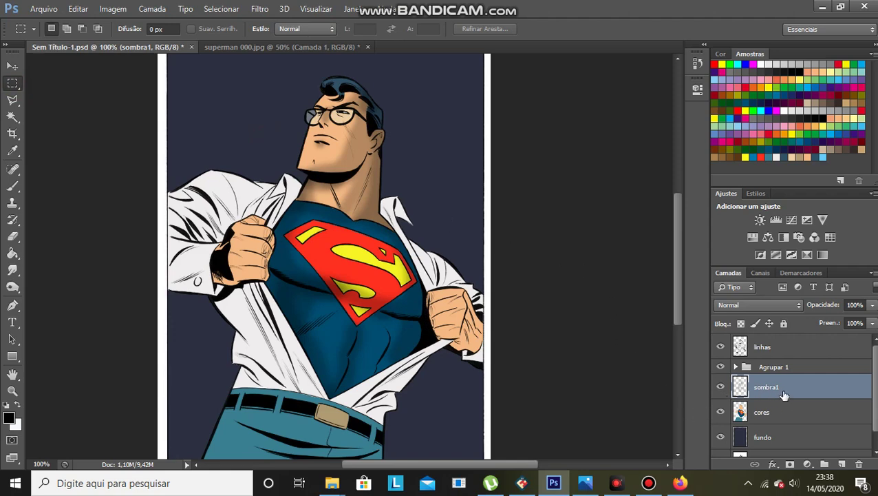
Delete the sombra1 layer and show the linear sombra layer inside the Agrupar 1 group.
key(Delete)
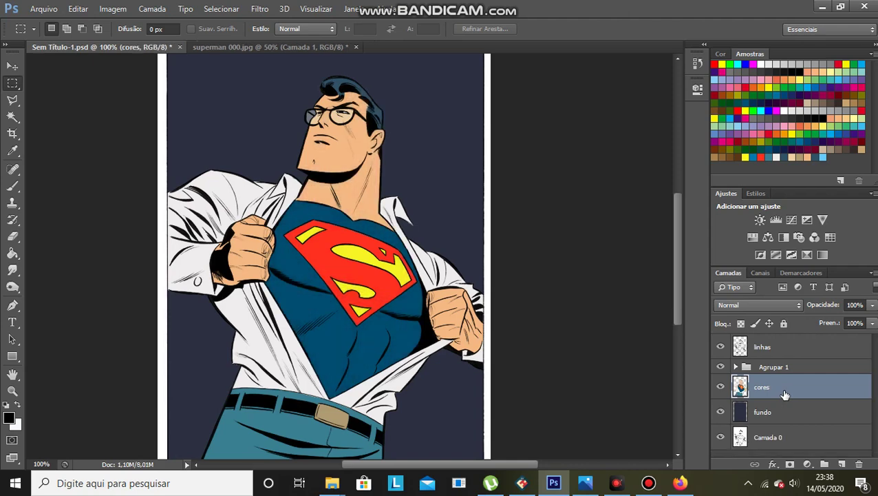
click(736, 366)
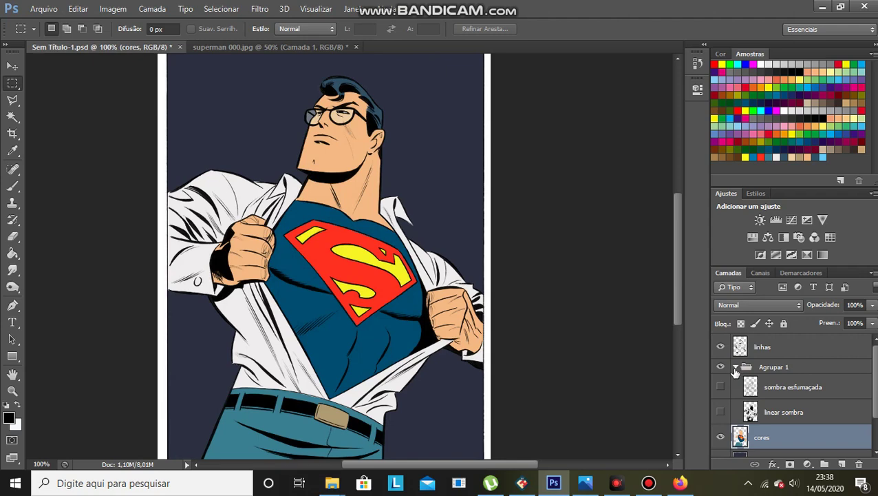
key(ctrl+0)
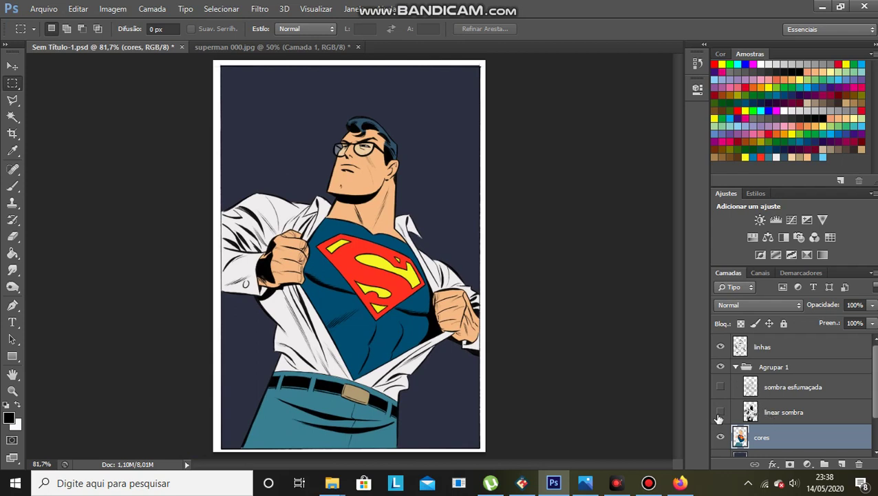
click(721, 414)
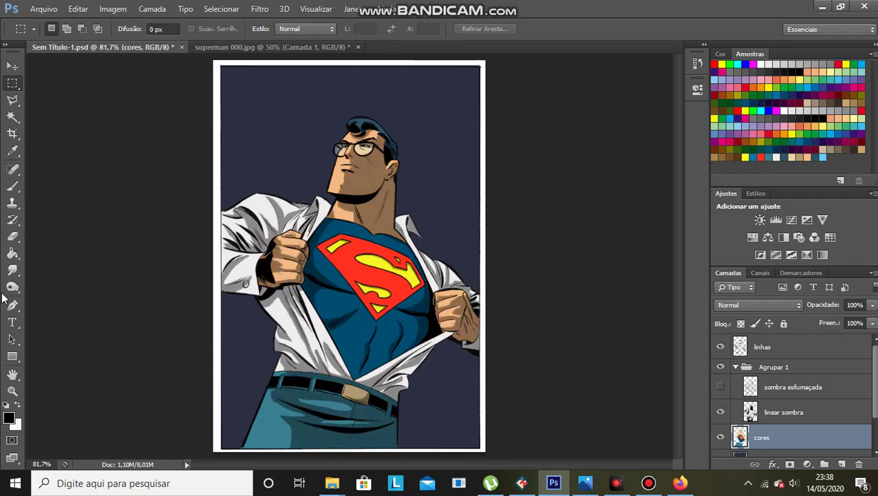
Examine the hard-edged shadows on the face, shirt, fist and chest emblem up close at 200%.
click(12, 390)
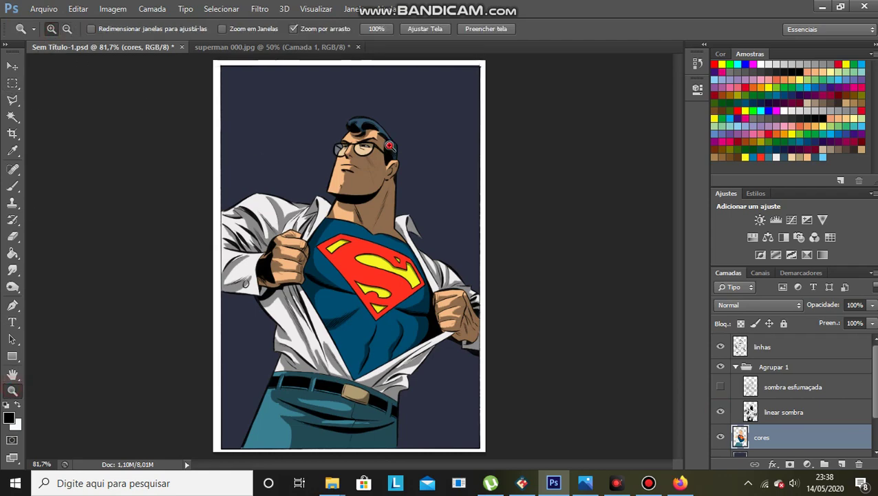
click(396, 153)
click(396, 154)
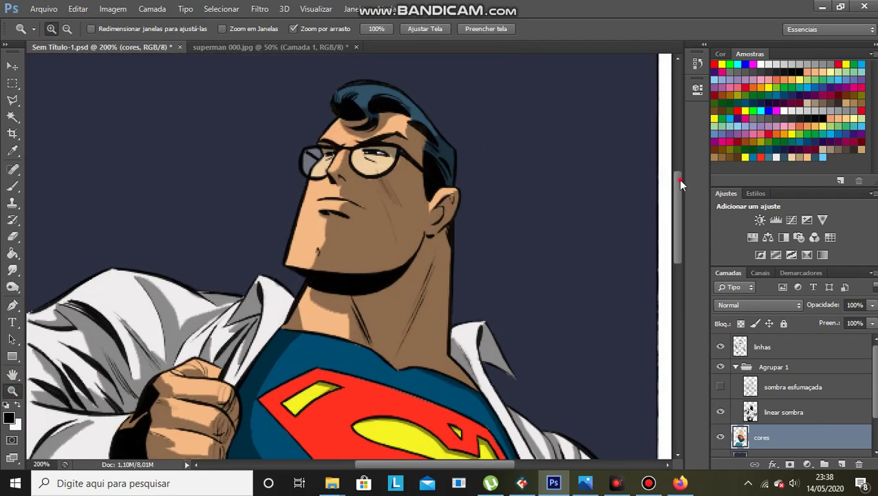
drag(679, 179, 675, 230)
drag(429, 464, 393, 466)
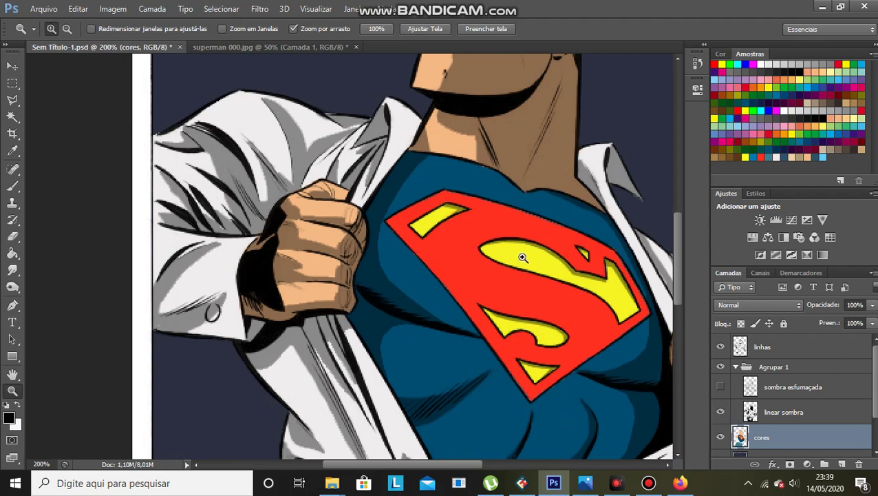
key(ctrl+0)
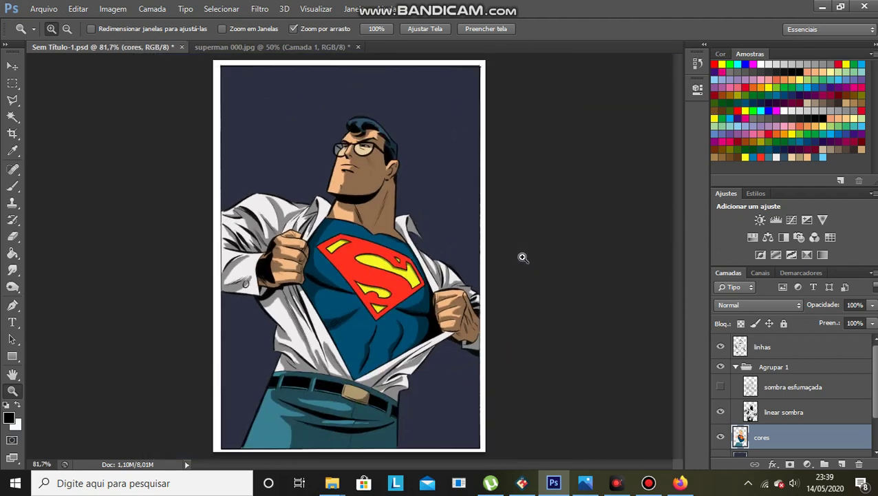
Hide the linear sombra layer, show the sombra esfumaçada layer, and inspect its soft shading at 100%.
click(721, 412)
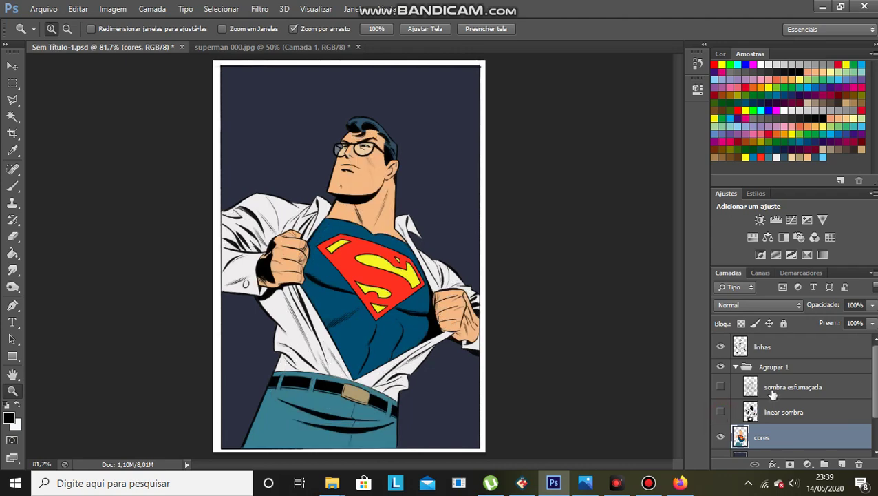
click(721, 388)
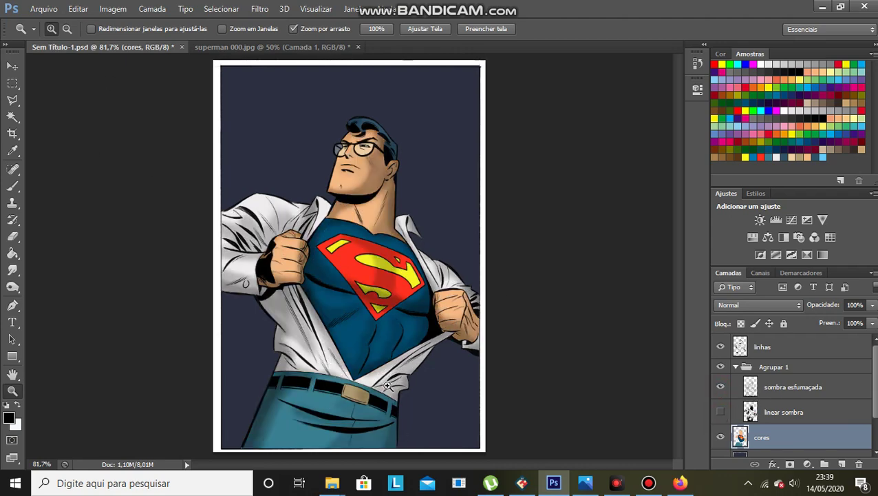
click(372, 358)
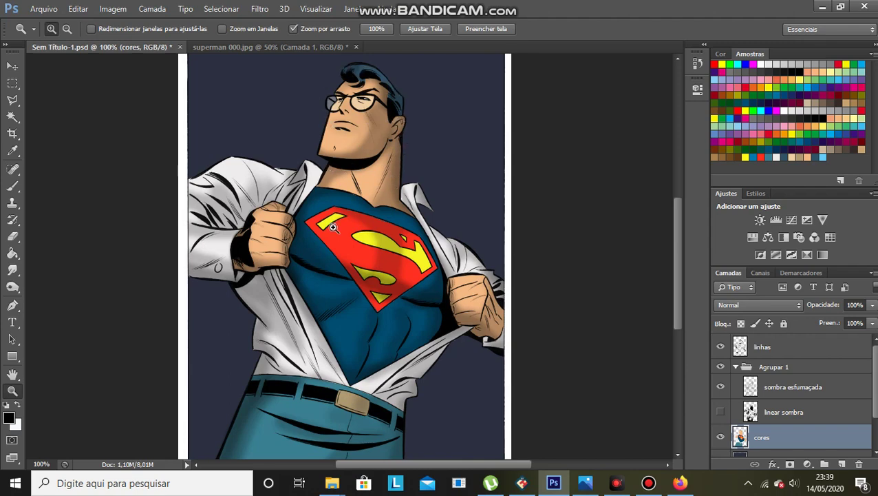
key(ctrl+0)
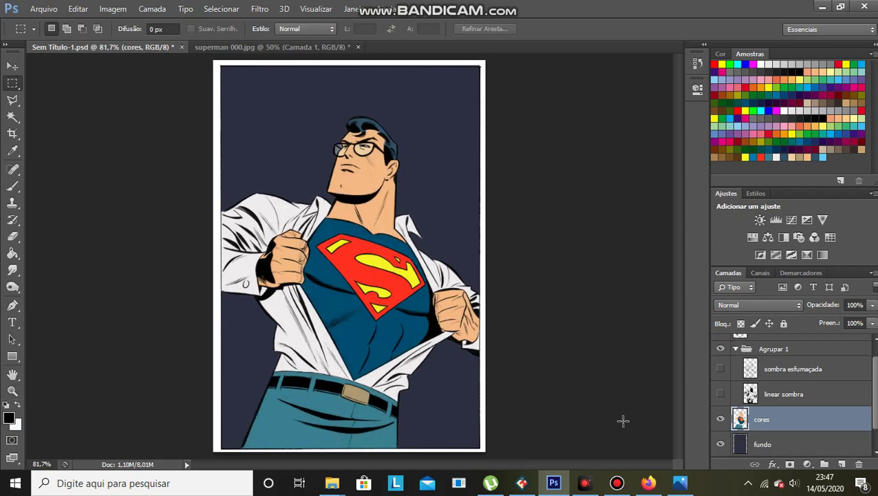
Switch to Fotos and browse the Superman versions from superman 000.jpg through superman z3.jpg to compare their colouring and shading.
mouse_move(680, 486)
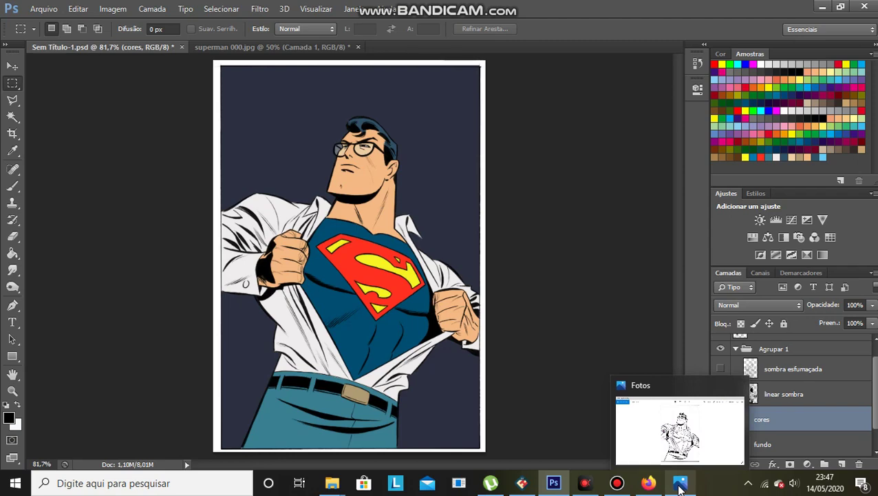
click(679, 486)
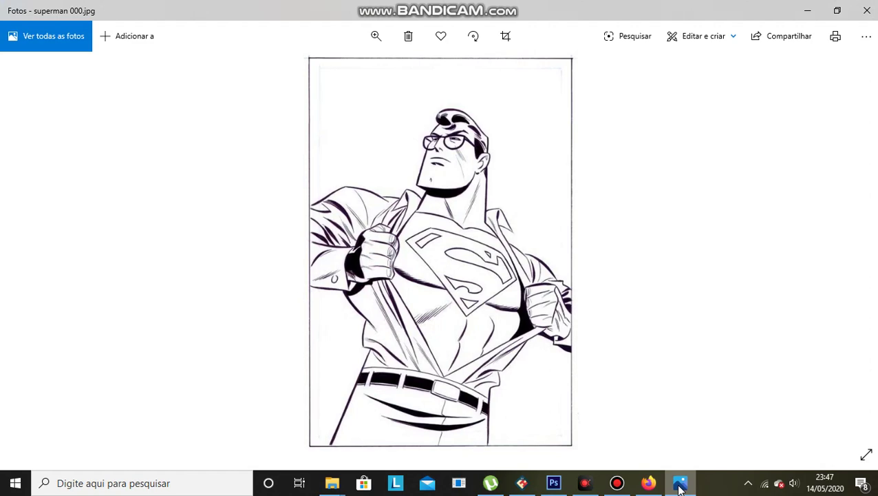
key(Right)
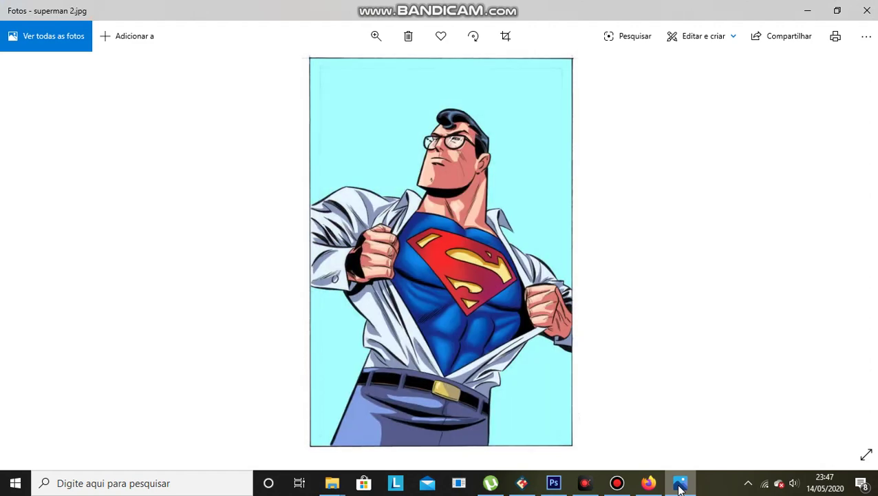
key(Right)
key(Right)
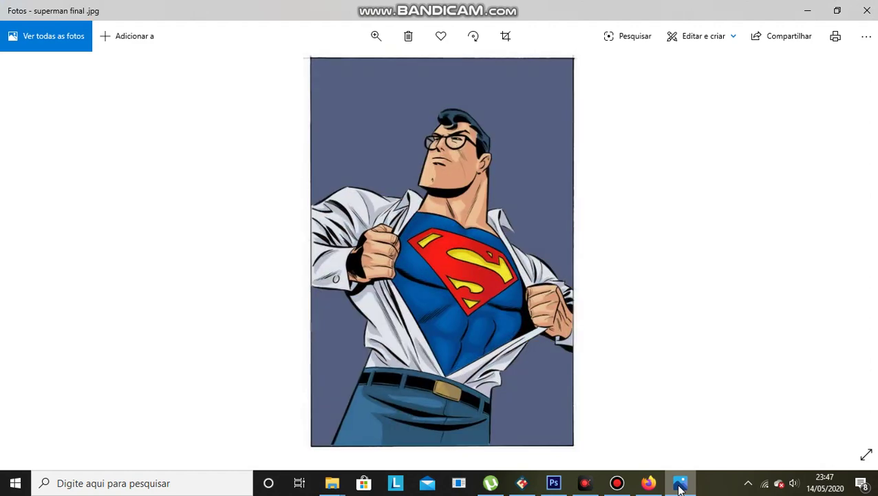
key(Right)
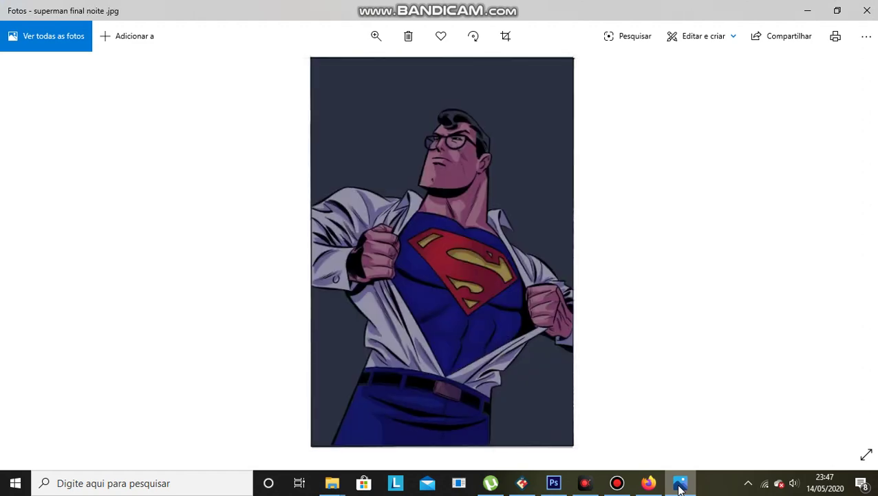
key(Right)
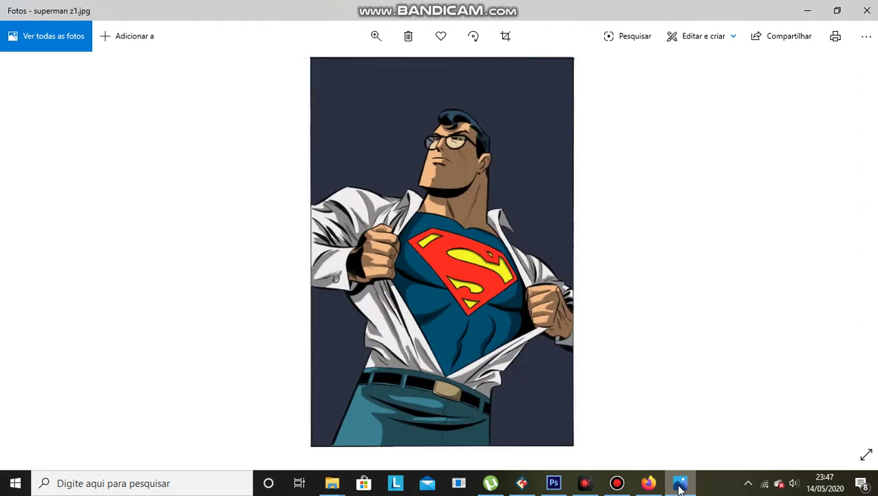
key(Right)
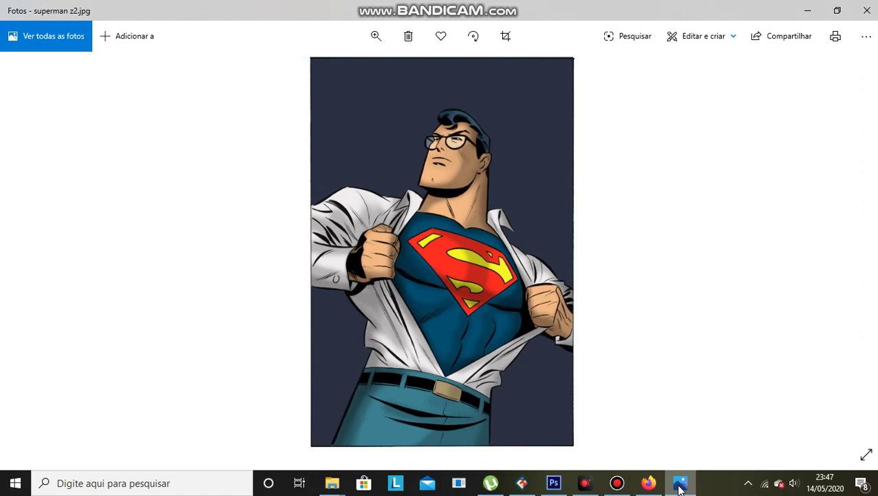
key(Right)
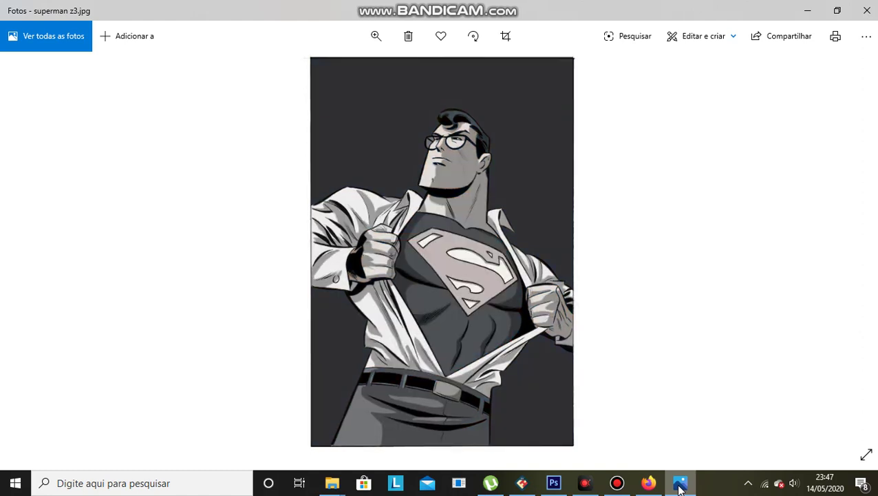